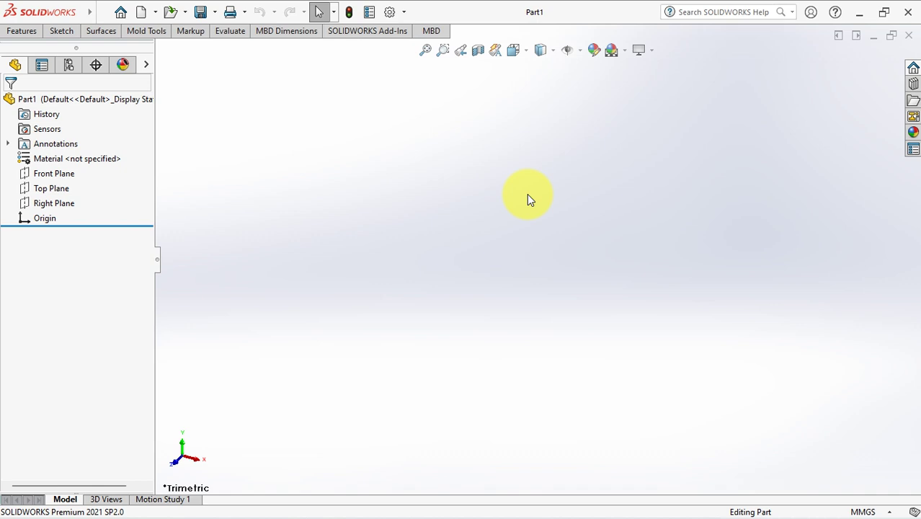
# Start an Extruded Boss/Base sketched on the Top Plane and pin the Sketch toolbar.
pyautogui.click(43, 188)
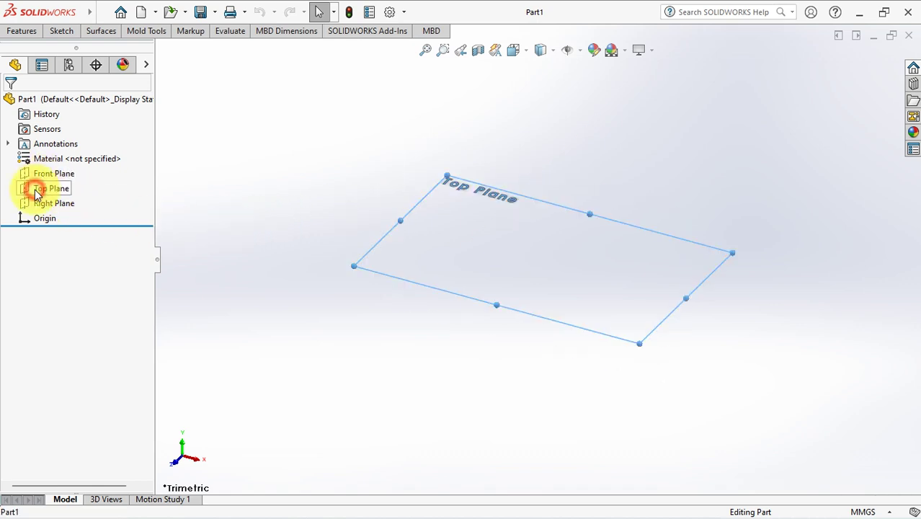
pyautogui.click(22, 32)
pyautogui.click(15, 49)
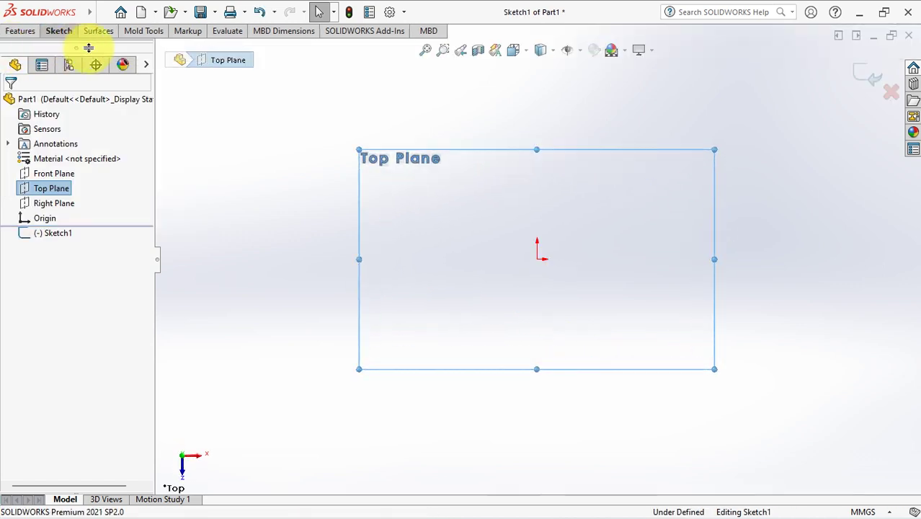
pyautogui.click(61, 34)
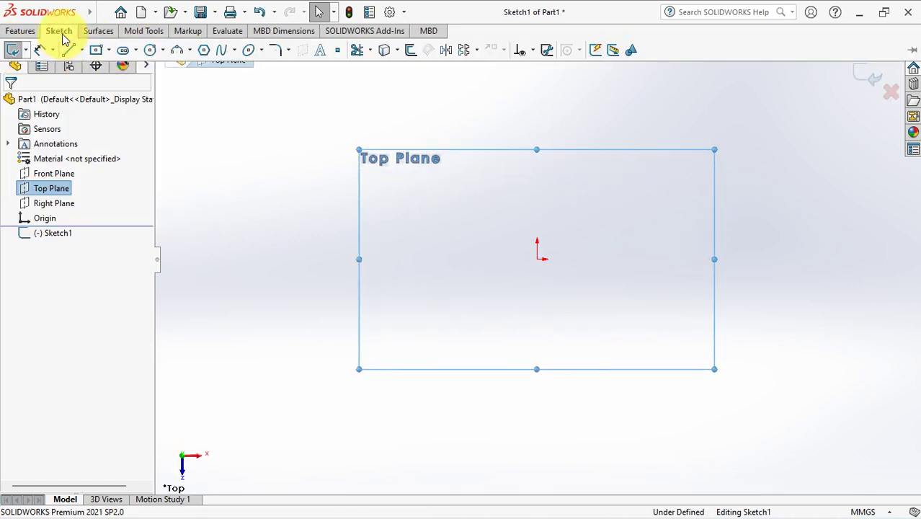
pyautogui.click(912, 50)
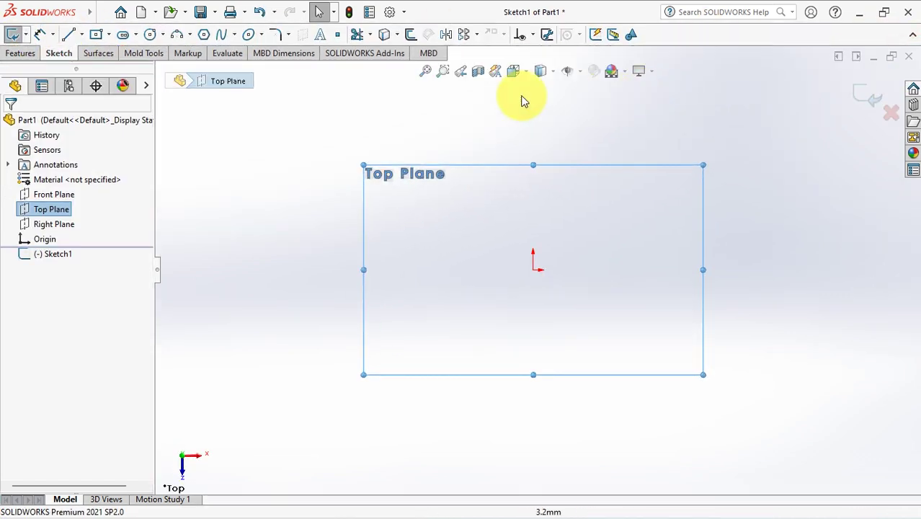
# Draw a circle centred on the origin and dimension its diameter to 210 mm.
pyautogui.click(150, 34)
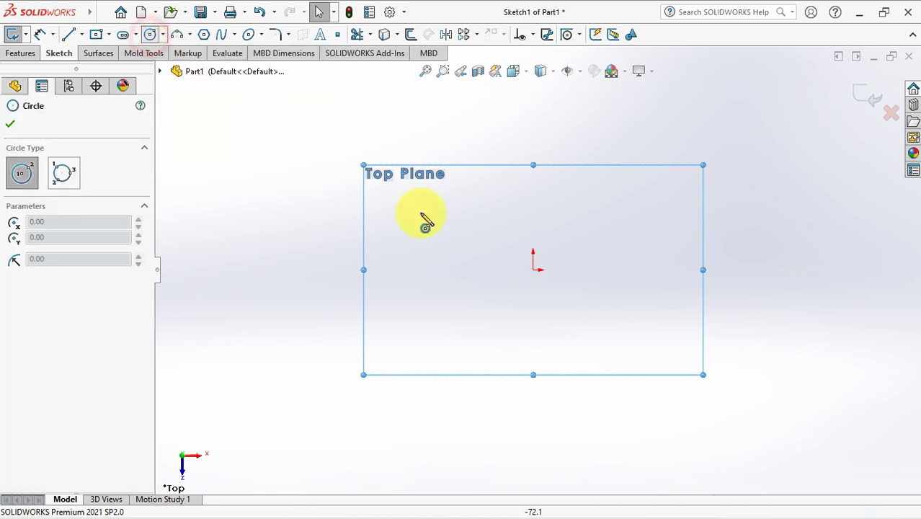
pyautogui.click(534, 271)
pyautogui.click(654, 252)
pyautogui.click(37, 34)
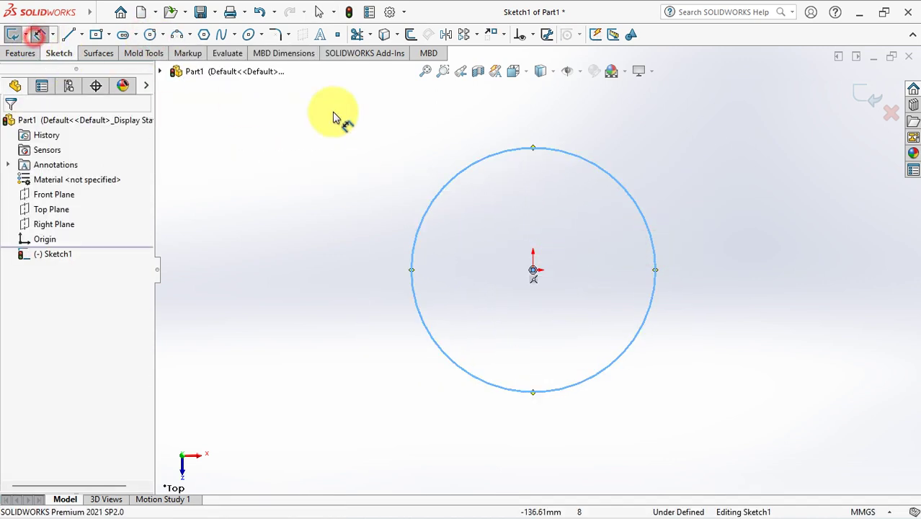
pyautogui.click(535, 149)
pyautogui.click(523, 124)
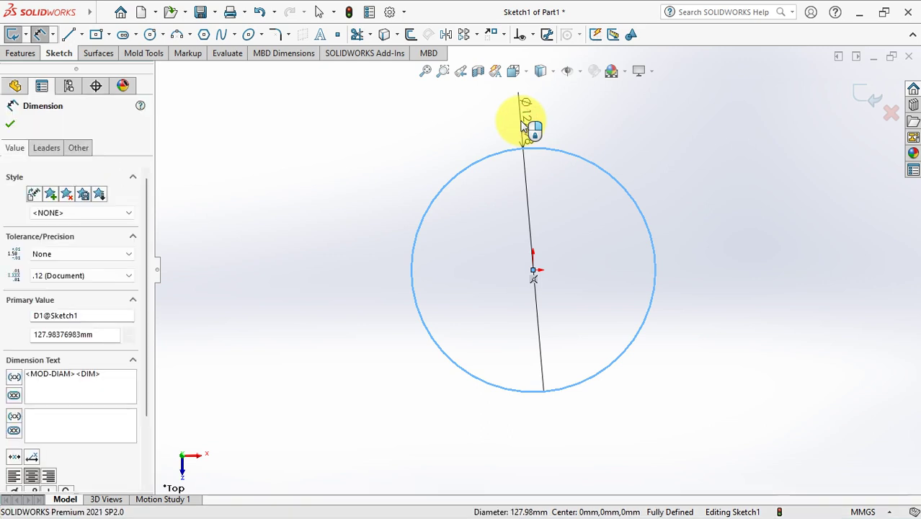
pyautogui.write('210')
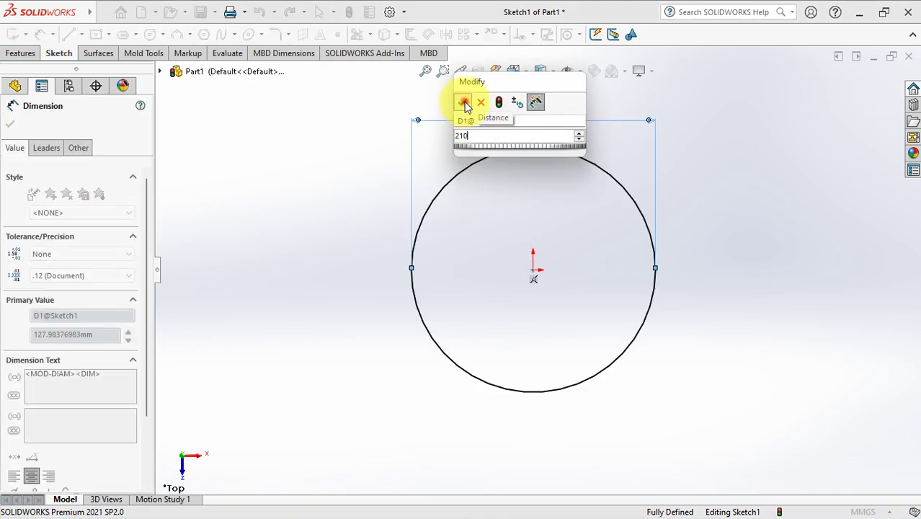
pyautogui.click(463, 103)
pyautogui.click(867, 100)
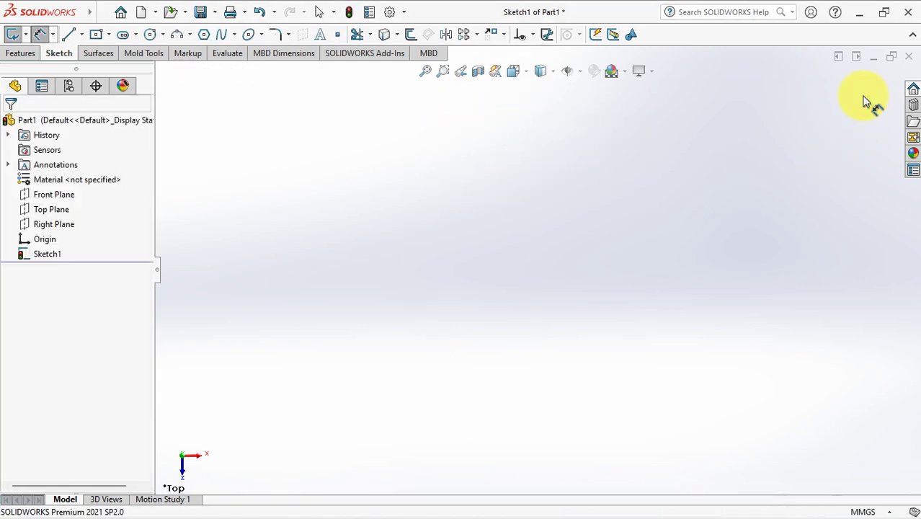
# Extrude the 210 mm circle 13 mm deep into a solid disc.
pyautogui.press('f')
pyautogui.click(858, 95)
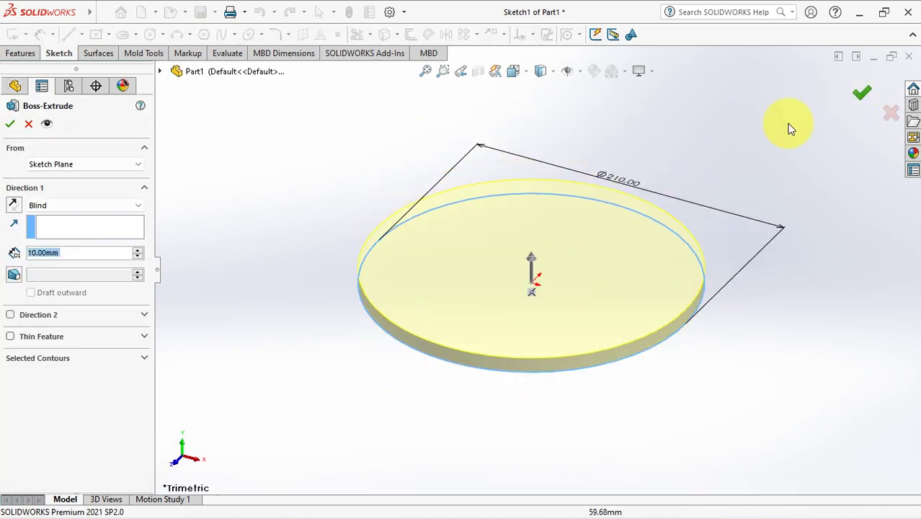
pyautogui.write('13')
pyautogui.press('Return')
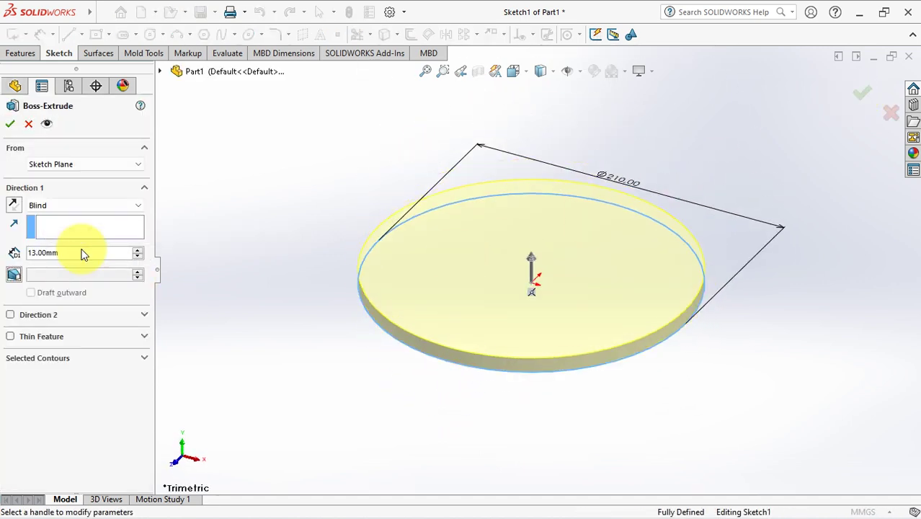
pyautogui.click(11, 124)
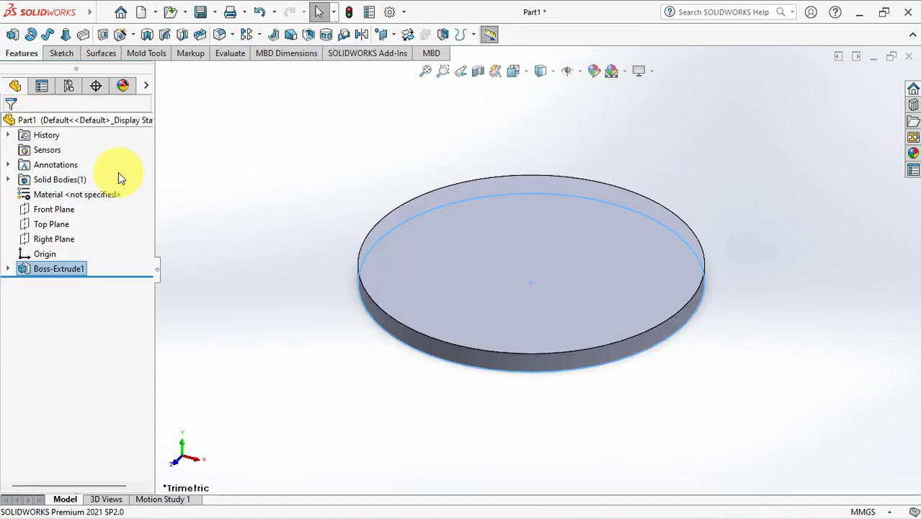
# Draw a circle at the origin on the disc's top face and dimension it to Ø130 mm.
pyautogui.click(11, 36)
pyautogui.click(463, 220)
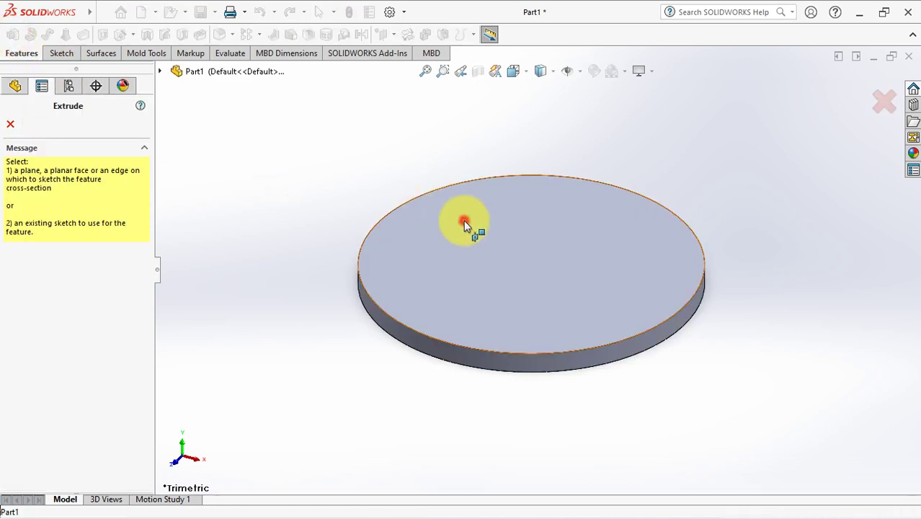
pyautogui.click(151, 34)
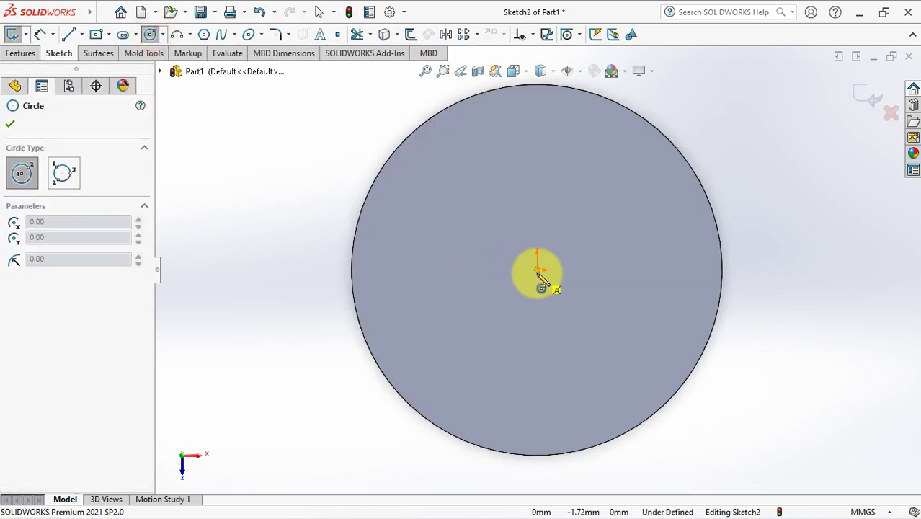
pyautogui.click(537, 270)
pyautogui.click(553, 176)
pyautogui.click(41, 34)
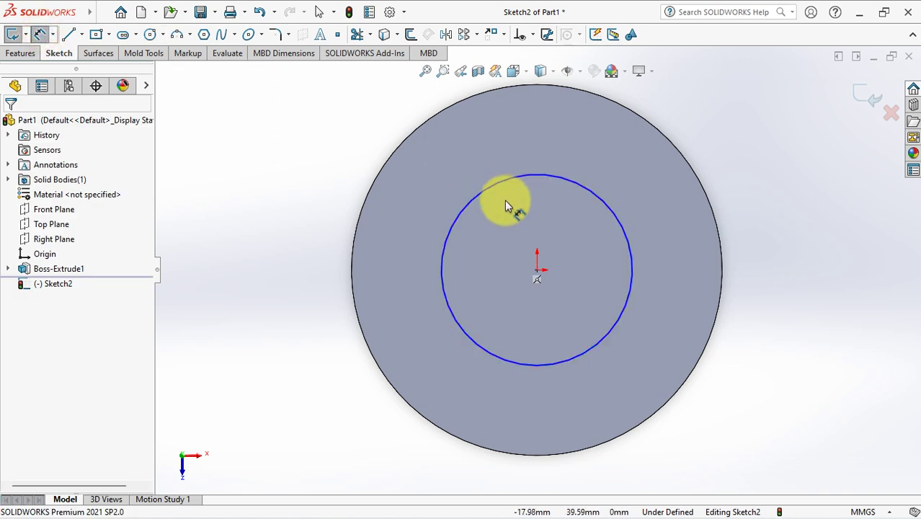
pyautogui.click(498, 177)
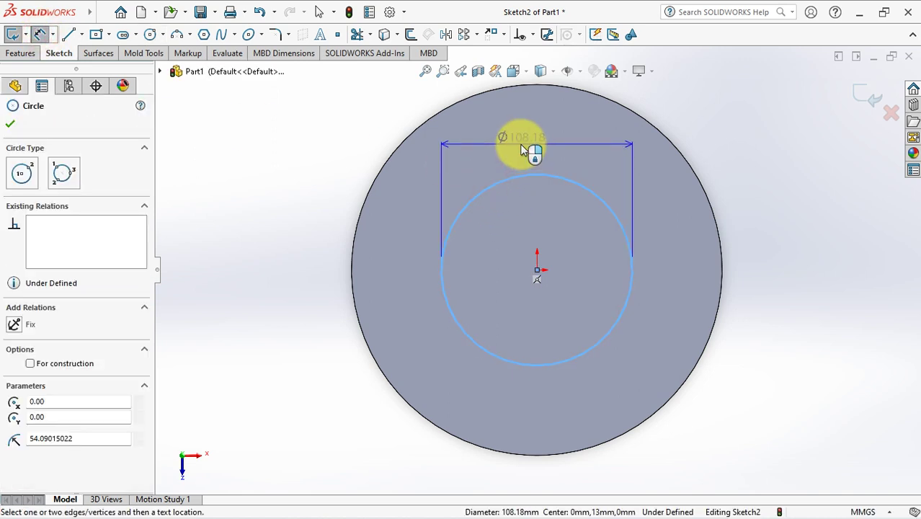
pyautogui.click(532, 103)
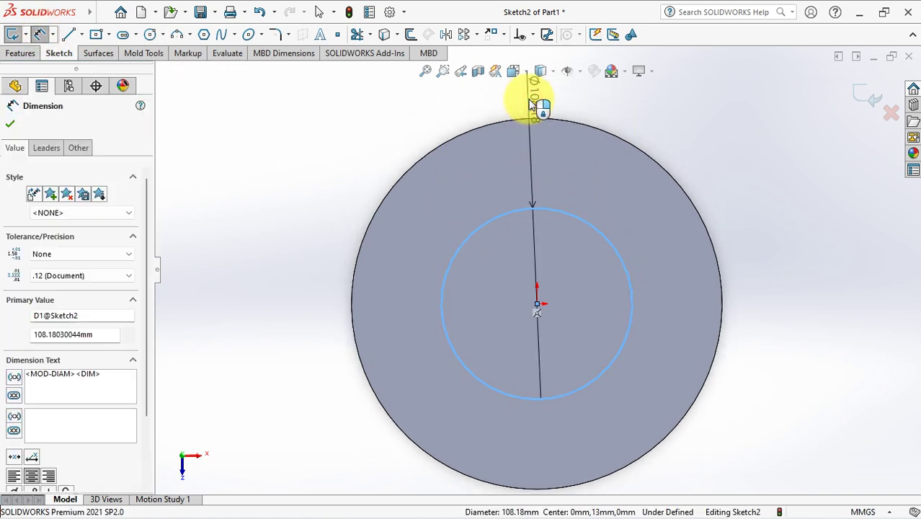
pyautogui.click(532, 104)
pyautogui.write('130')
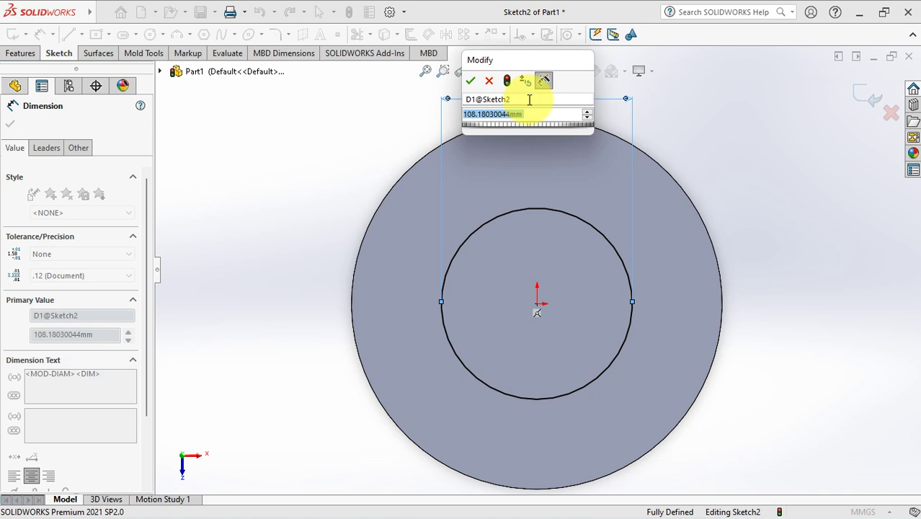
pyautogui.click(470, 80)
pyautogui.click(8, 127)
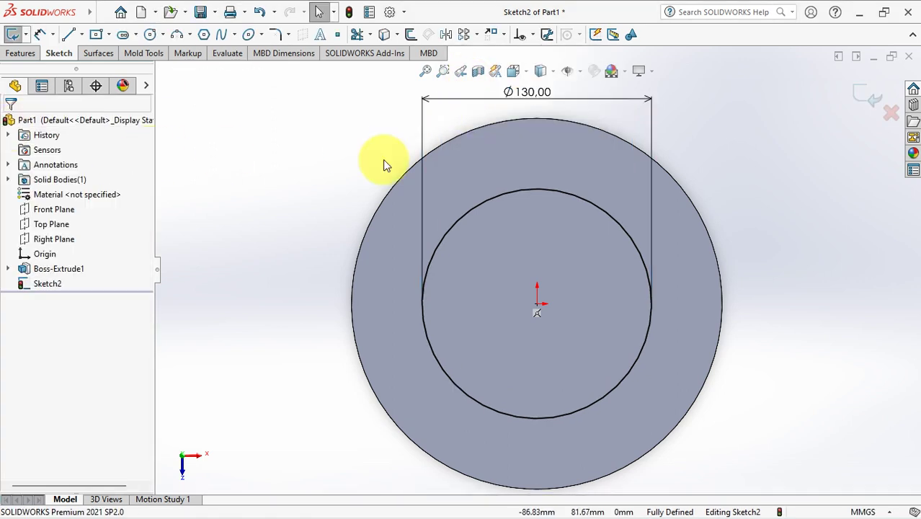
pyautogui.click(876, 96)
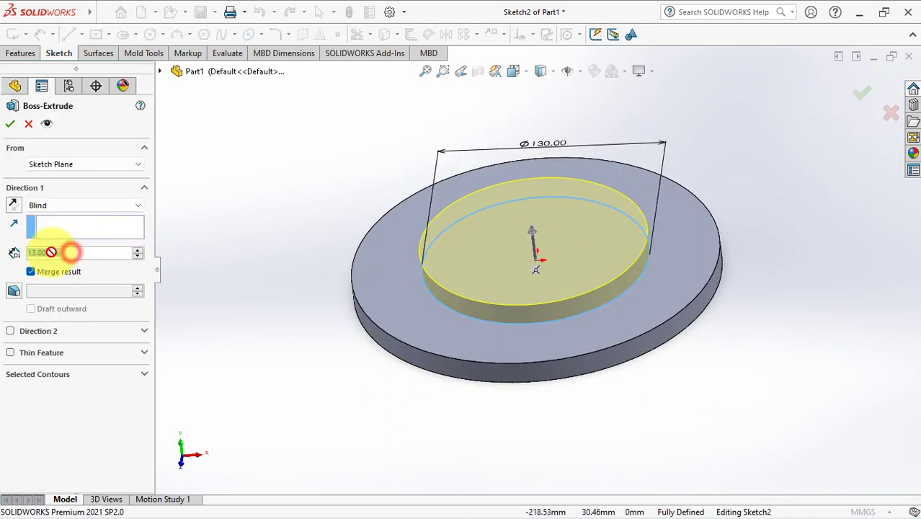
# Extrude the Ø130 circle 19 mm with a 22.5° inward draft.
pyautogui.write('19')
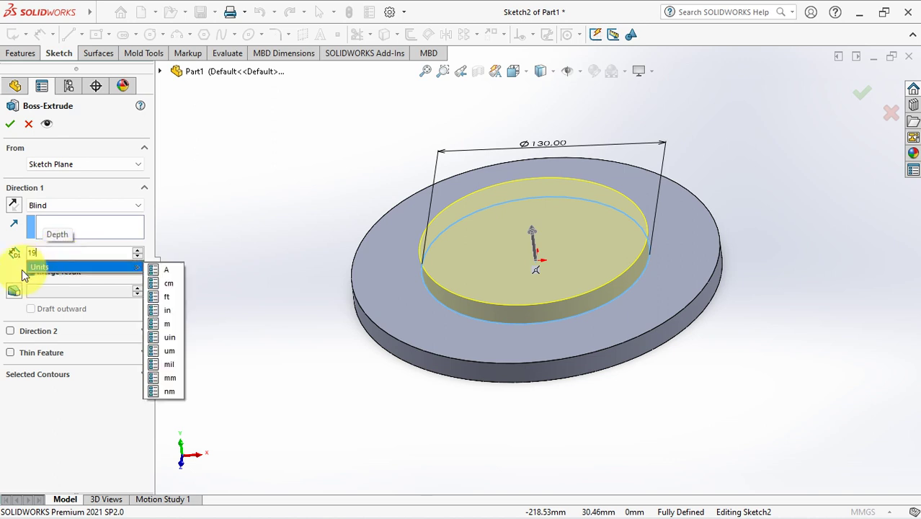
pyautogui.click(14, 293)
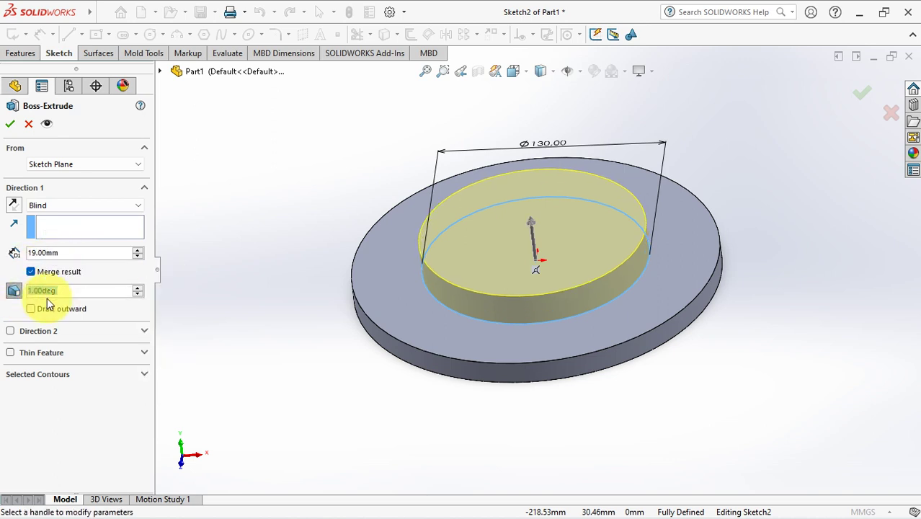
pyautogui.write('22.5')
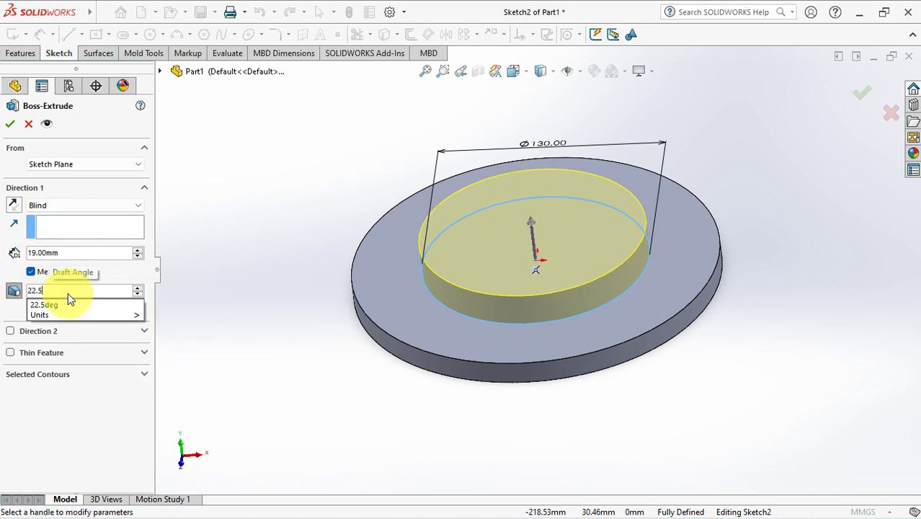
pyautogui.press('Return')
pyautogui.click(10, 123)
pyautogui.click(243, 198)
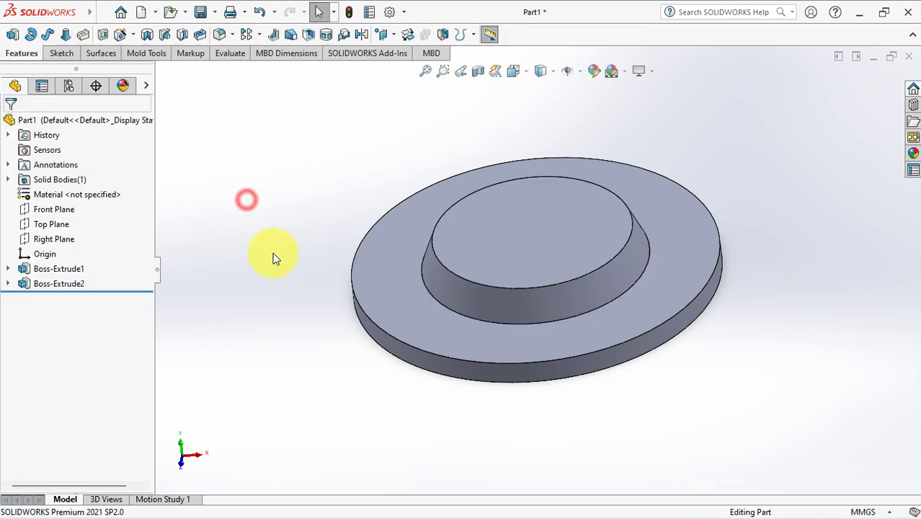
# Sketch on the hub's top face, converting its circular edge into the sketch.
pyautogui.click(14, 34)
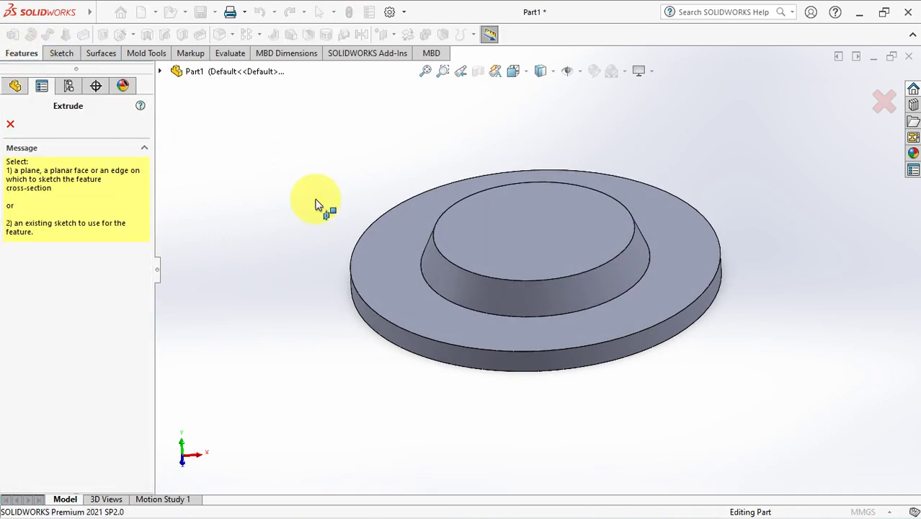
pyautogui.click(469, 223)
pyautogui.click(469, 230)
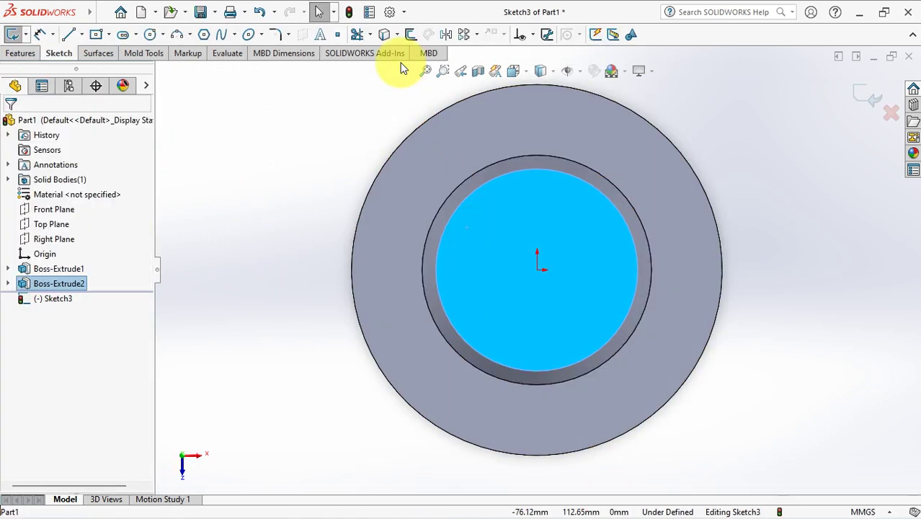
pyautogui.click(384, 34)
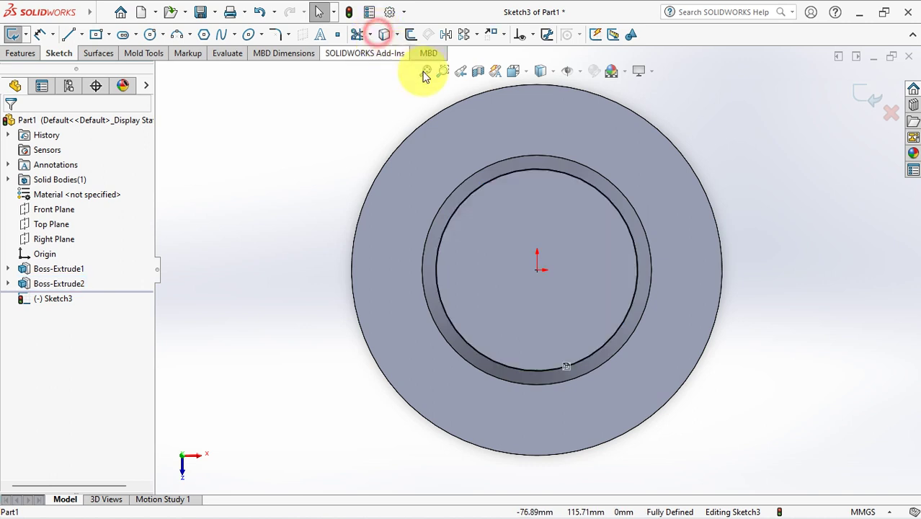
pyautogui.click(860, 97)
# Extrude the converted circle 10 mm upward as Boss-Extrude3.
pyautogui.moveTo(801, 257); pyautogui.dragTo(793, 104, button='middle')
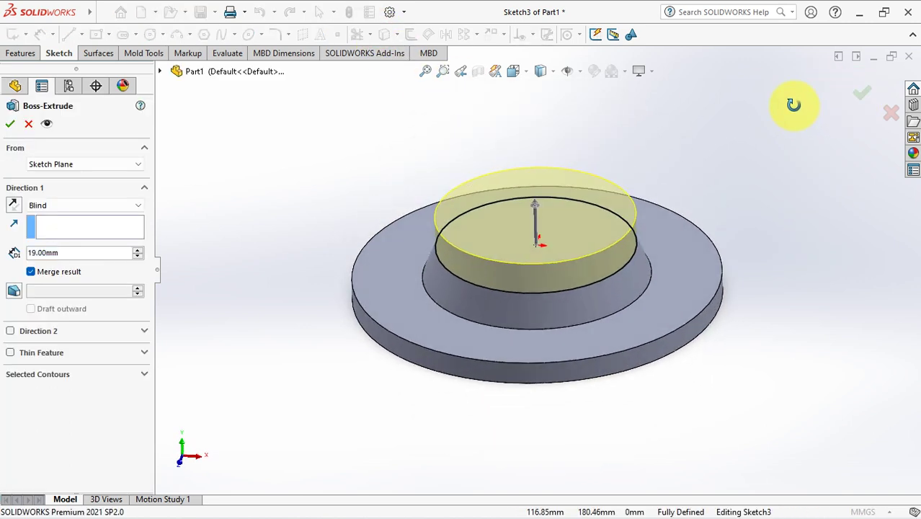
pyautogui.doubleClick(77, 252)
pyautogui.write('10')
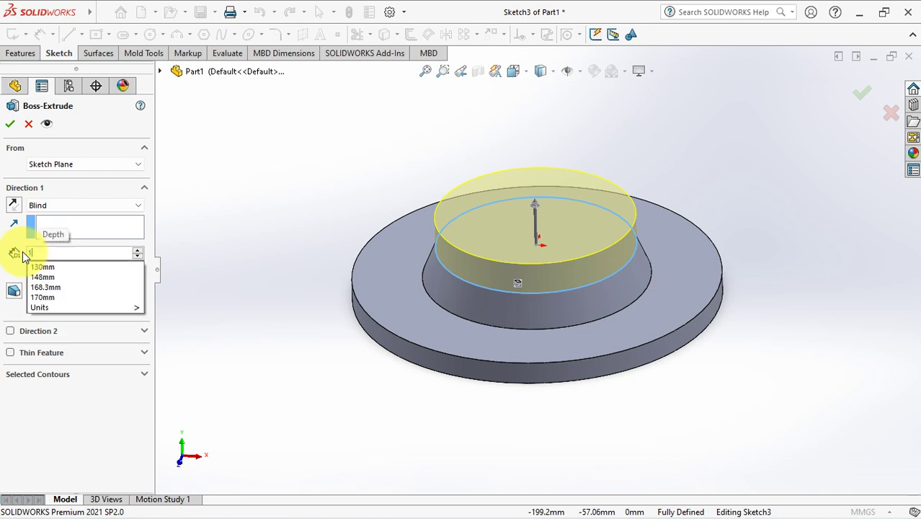
pyautogui.press('Return')
pyautogui.click(11, 126)
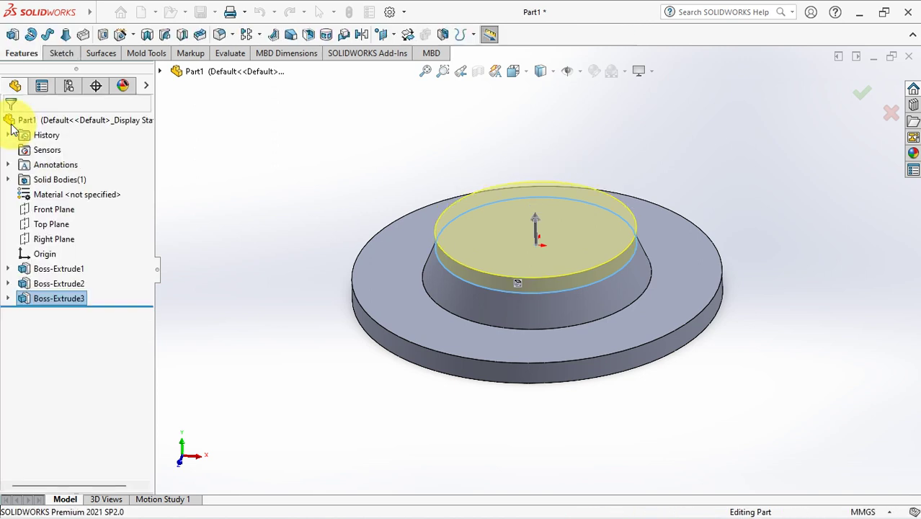
# Bevel the raised boss's top circular edge with a flipped 2 mm × 30° chamfer.
pyautogui.click(232, 35)
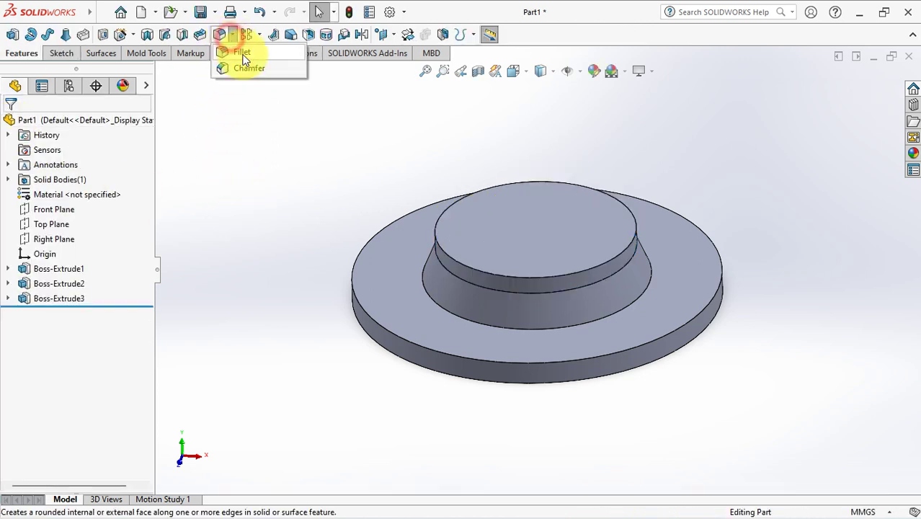
pyautogui.click(270, 68)
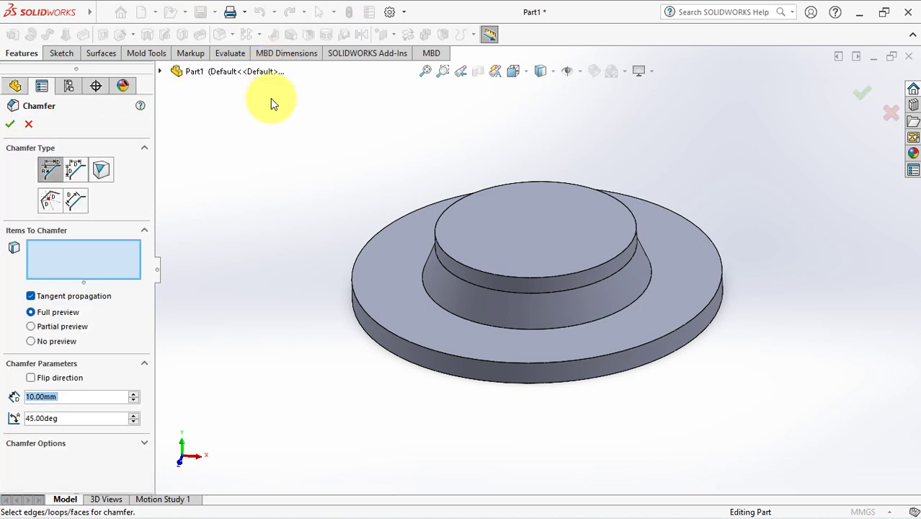
pyautogui.write('2')
pyautogui.press('Tab')
pyautogui.write('3')
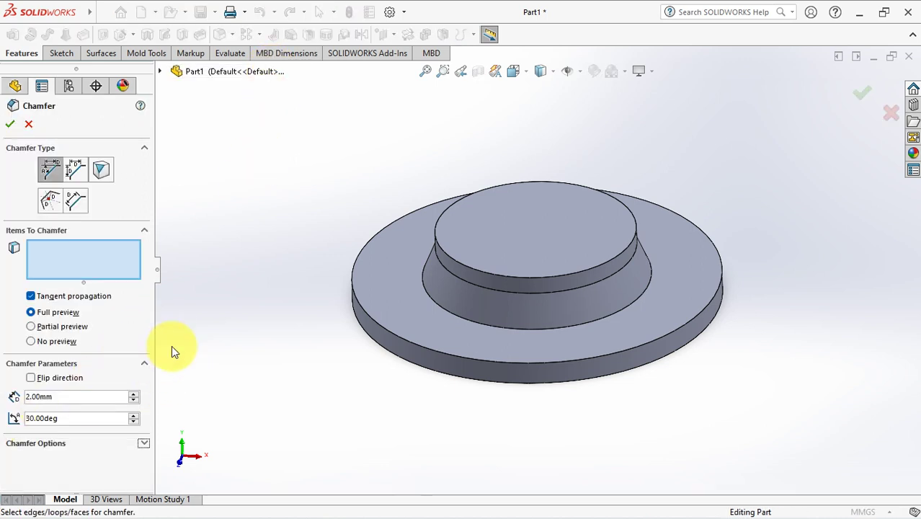
pyautogui.click(458, 262)
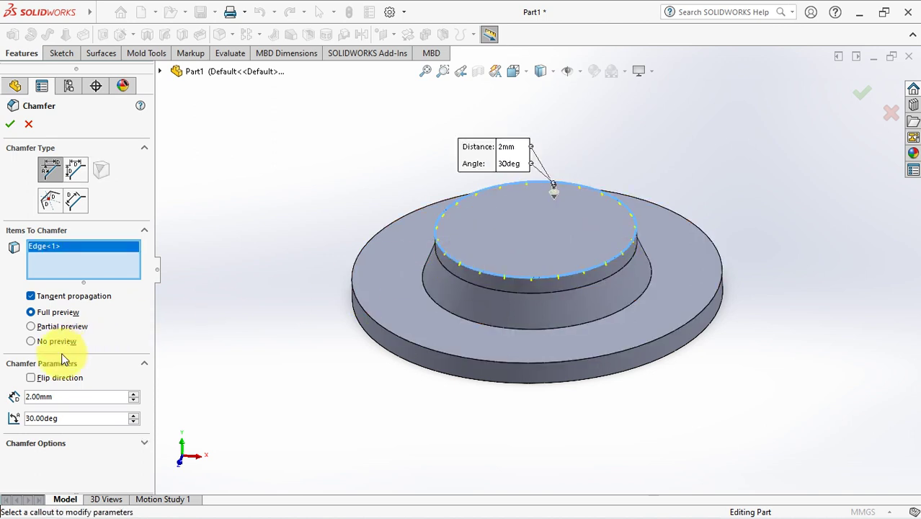
pyautogui.click(31, 378)
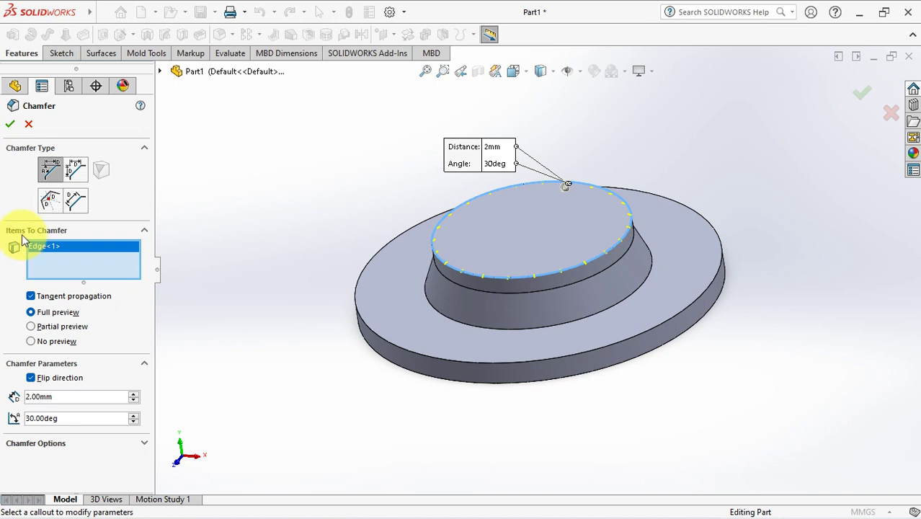
pyautogui.click(10, 124)
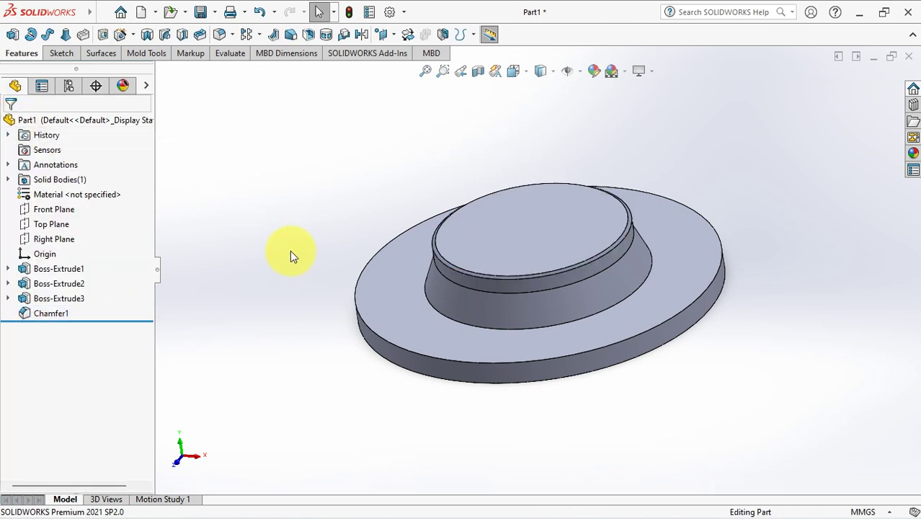
pyautogui.moveTo(292, 253)
pyautogui.mouseDown(button='middle')
pyautogui.moveTo(284, 181)
pyautogui.moveTo(291, 274)
pyautogui.mouseUp(button='middle')
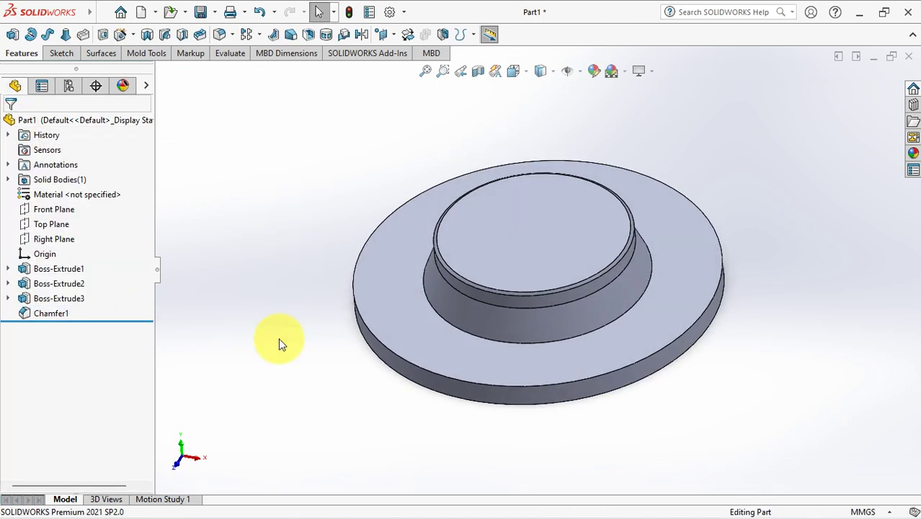
pyautogui.moveTo(282, 366); pyautogui.dragTo(274, 176, button='middle')
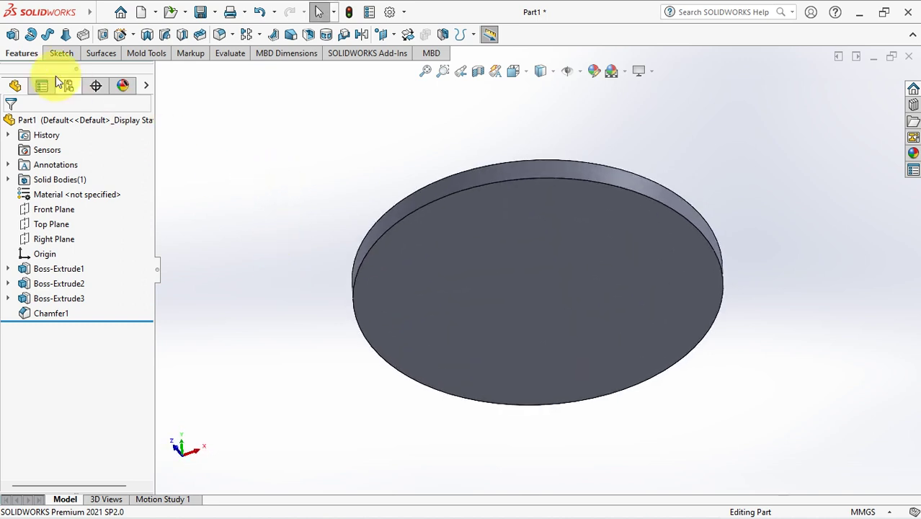
# Sketch a Ø148 mm circle centred on the origin of the flange's bottom face.
pyautogui.click(12, 36)
pyautogui.click(493, 257)
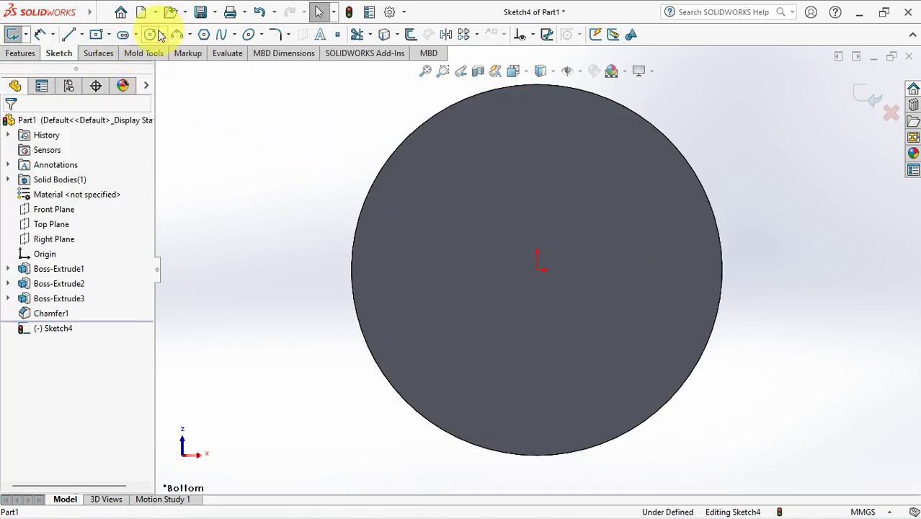
pyautogui.click(150, 34)
pyautogui.click(537, 270)
pyautogui.click(439, 269)
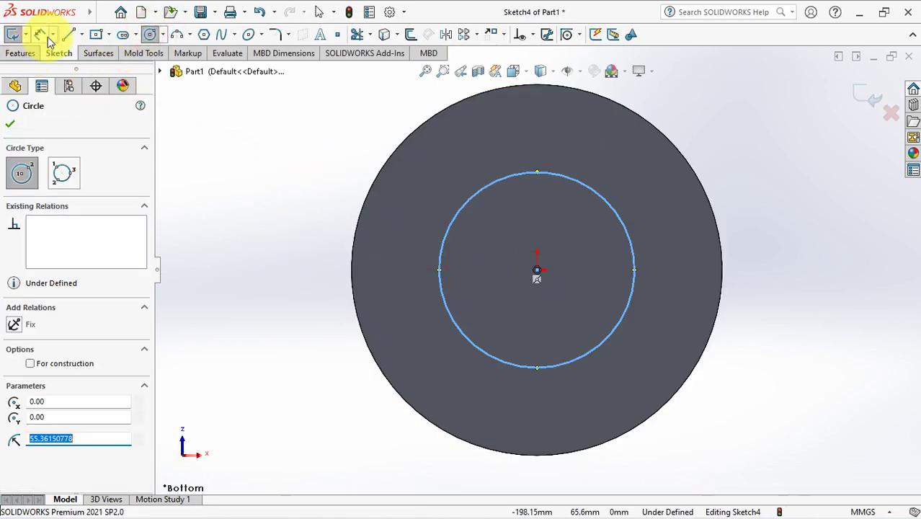
pyautogui.click(41, 35)
pyautogui.click(439, 261)
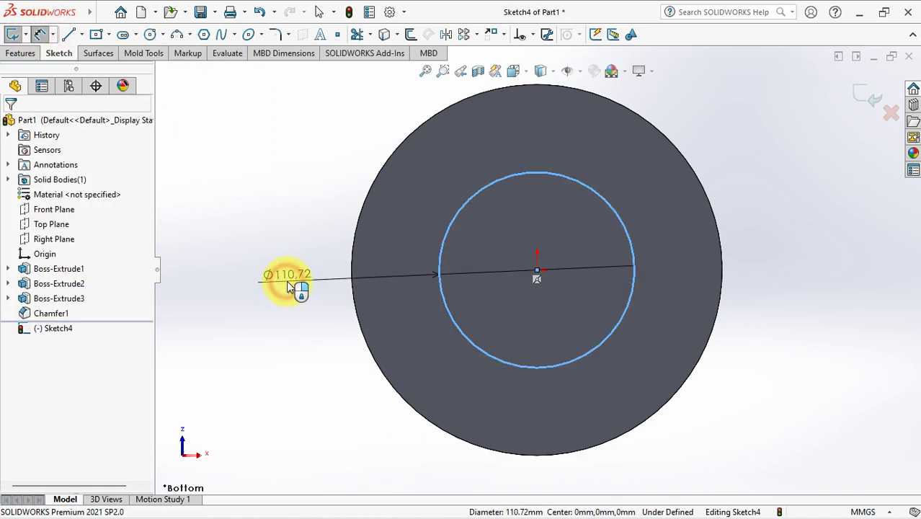
pyautogui.click(288, 286)
pyautogui.write('148')
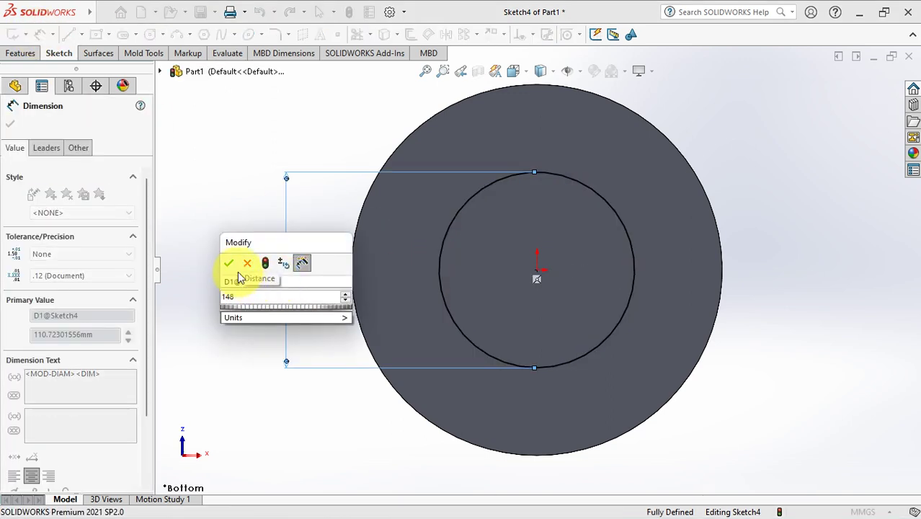
pyautogui.click(230, 262)
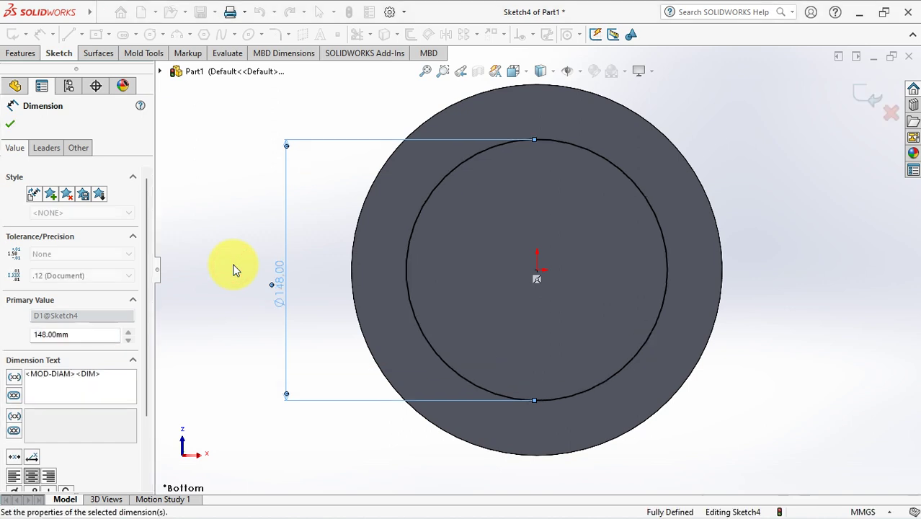
pyautogui.click(826, 170)
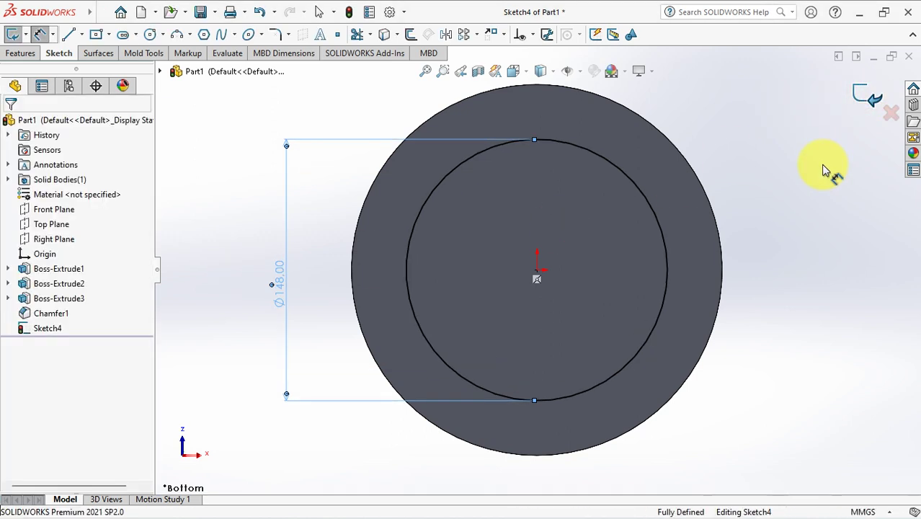
# Extrude the Ø148 circle 3 mm out from the underside.
pyautogui.write('e')
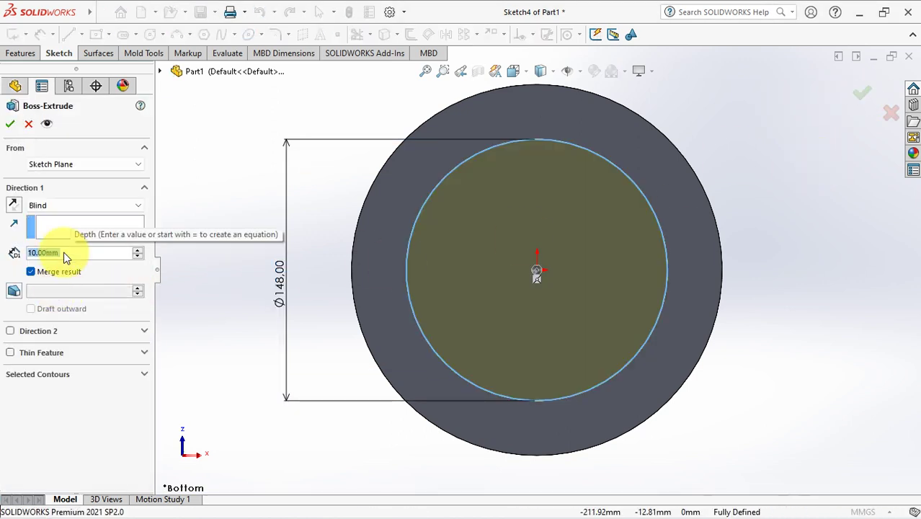
pyautogui.write('3')
pyautogui.press('Tab')
pyautogui.moveTo(224, 263)
pyautogui.mouseDown(button='middle')
pyautogui.moveTo(247, 392)
pyautogui.moveTo(222, 439)
pyautogui.moveTo(246, 256)
pyautogui.mouseUp(button='middle')
pyautogui.click(14, 124)
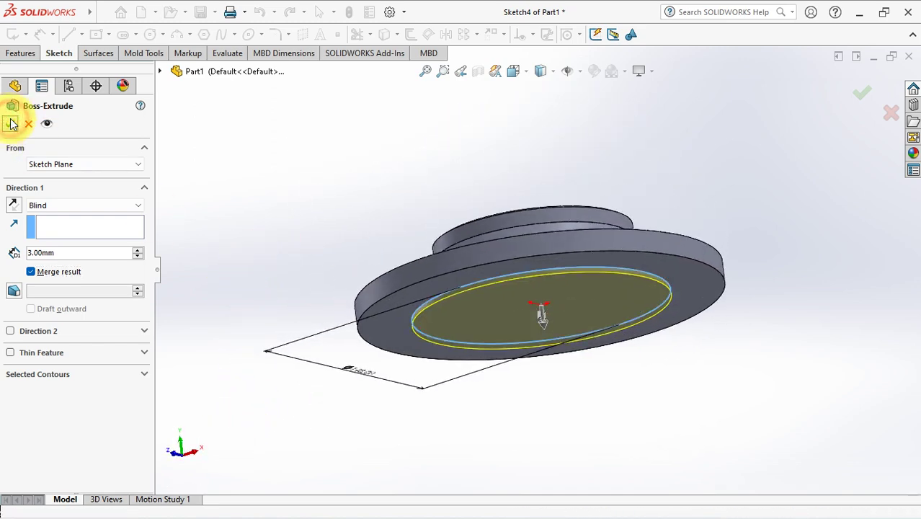
pyautogui.click(288, 212)
pyautogui.moveTo(370, 189)
pyautogui.mouseDown(button='middle')
pyautogui.moveTo(354, 309)
pyautogui.moveTo(302, 263)
pyautogui.mouseUp(button='middle')
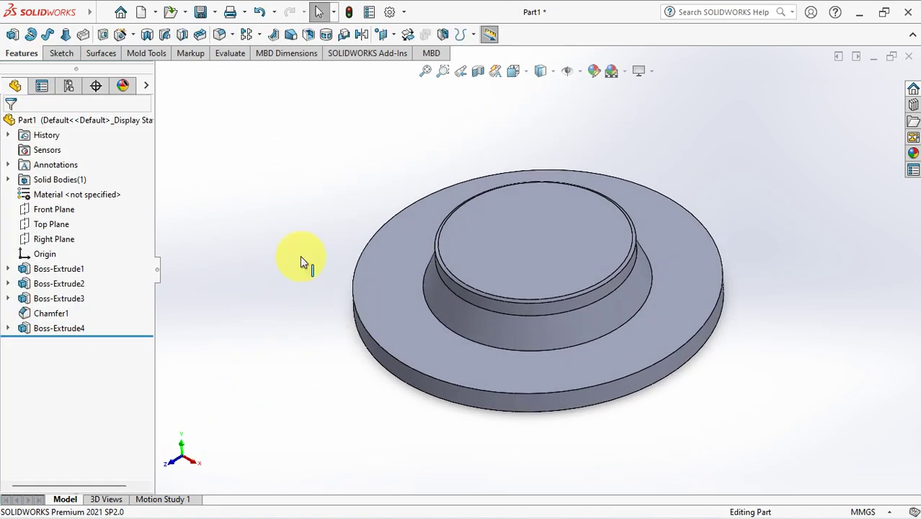
# Start an Extruded Cut on the top face and offset Sketch3's circle 3.60 mm inward.
pyautogui.click(105, 42)
pyautogui.click(506, 226)
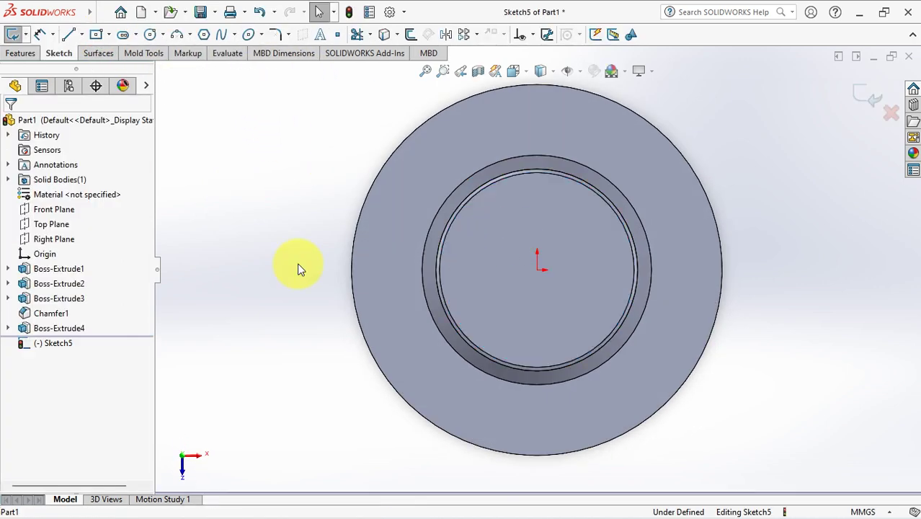
pyautogui.click(9, 329)
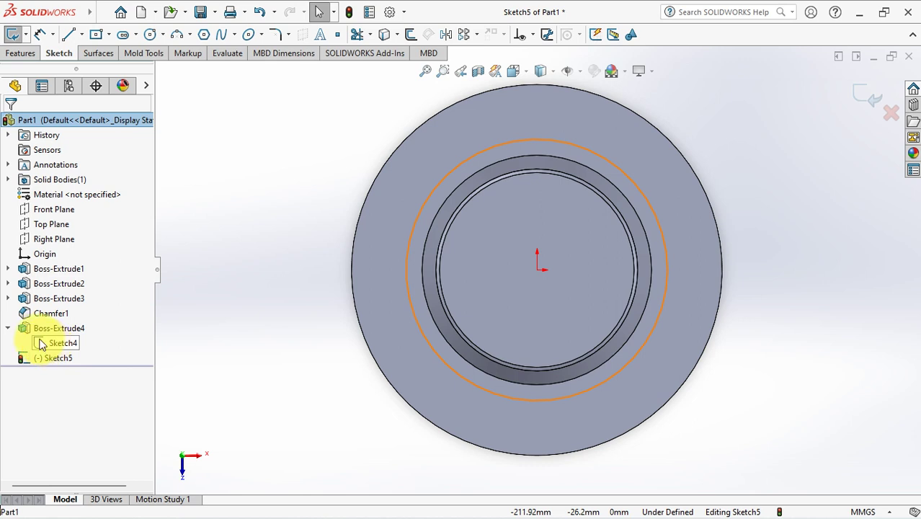
pyautogui.click(9, 298)
pyautogui.click(51, 313)
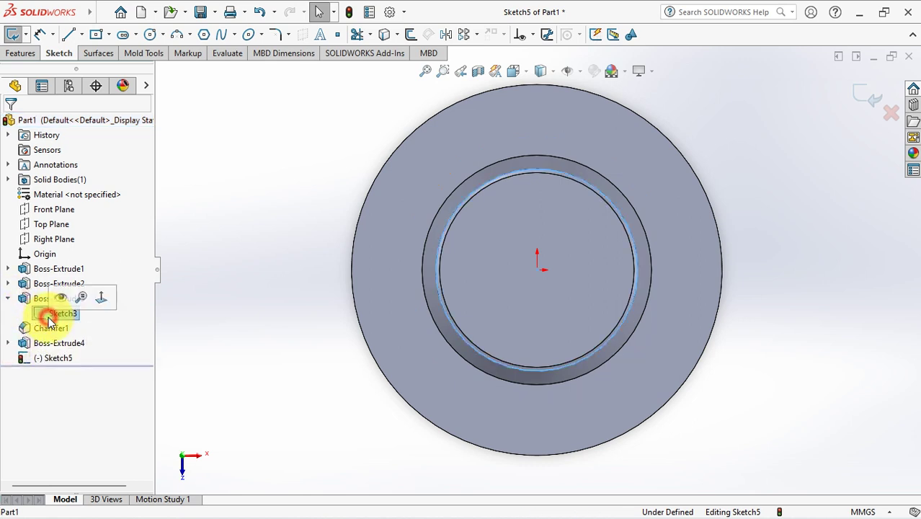
pyautogui.click(411, 35)
pyautogui.write('3.6')
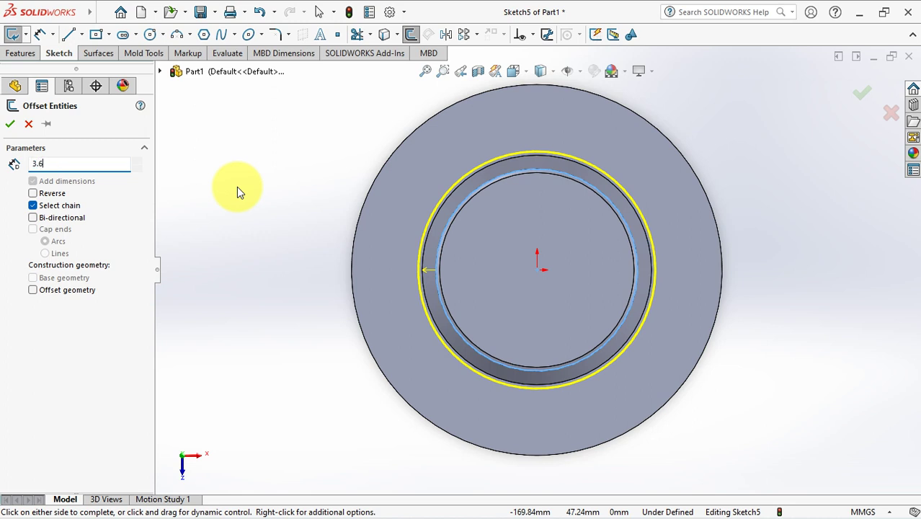
pyautogui.press('Return')
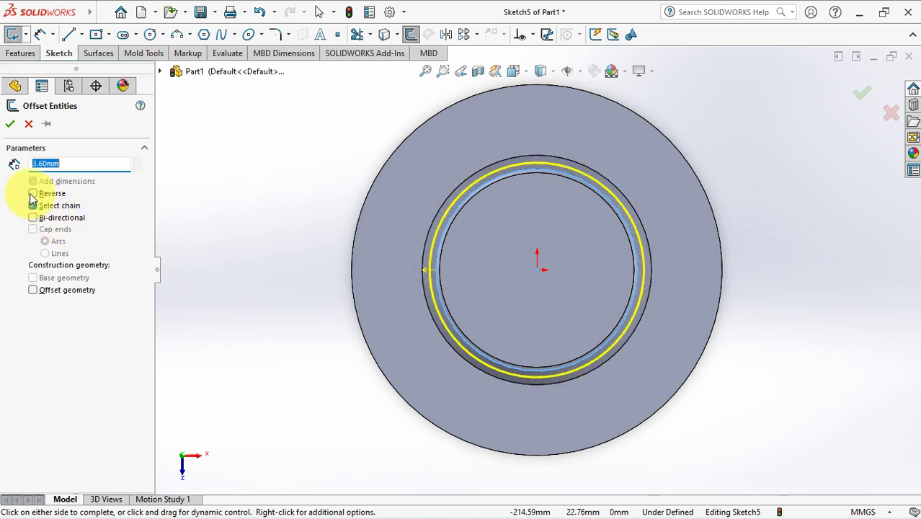
pyautogui.click(33, 193)
pyautogui.click(10, 124)
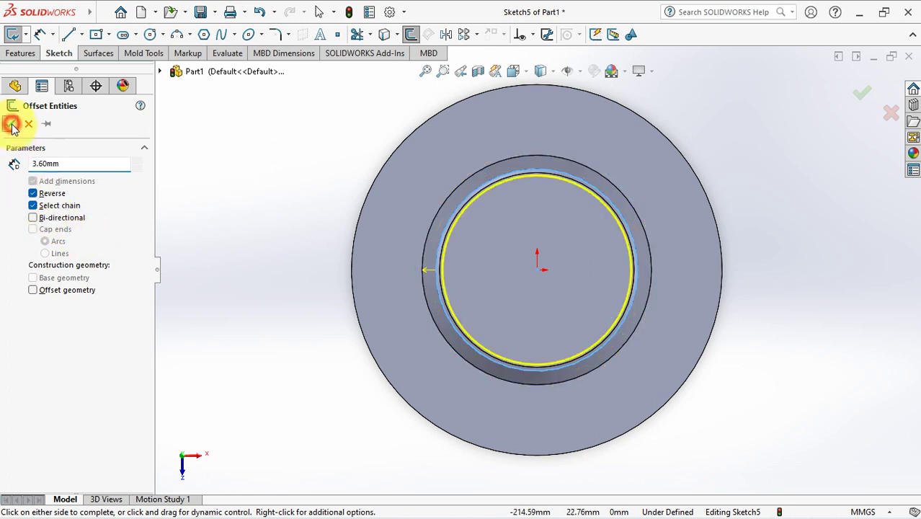
# Cut the offset circle Through All to bore the hub.
pyautogui.click(857, 92)
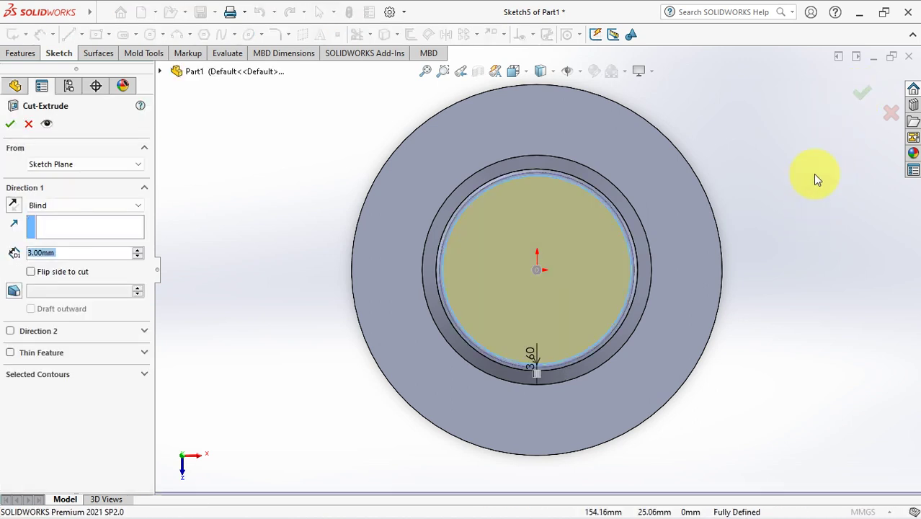
pyautogui.click(58, 205)
pyautogui.click(60, 228)
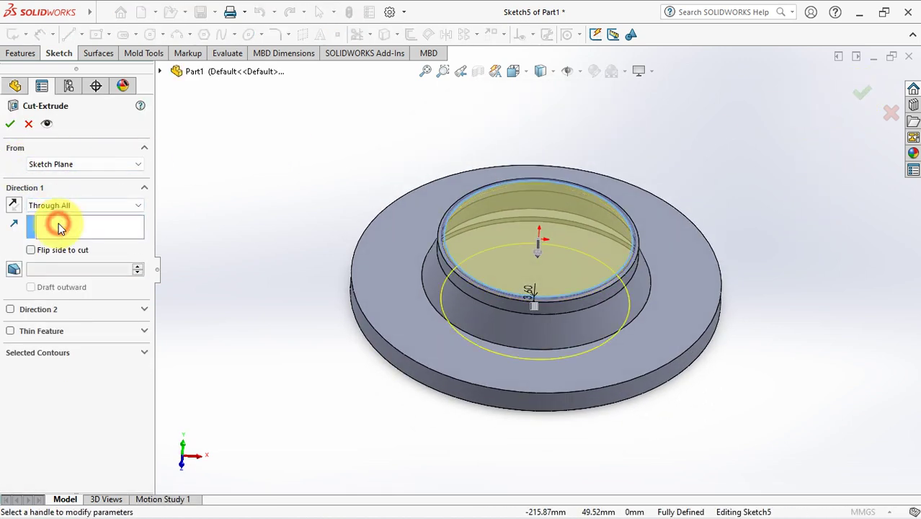
pyautogui.click(10, 125)
pyautogui.moveTo(278, 211)
pyautogui.mouseDown(button='middle')
pyautogui.moveTo(265, 294)
pyautogui.moveTo(276, 209)
pyautogui.mouseUp(button='middle')
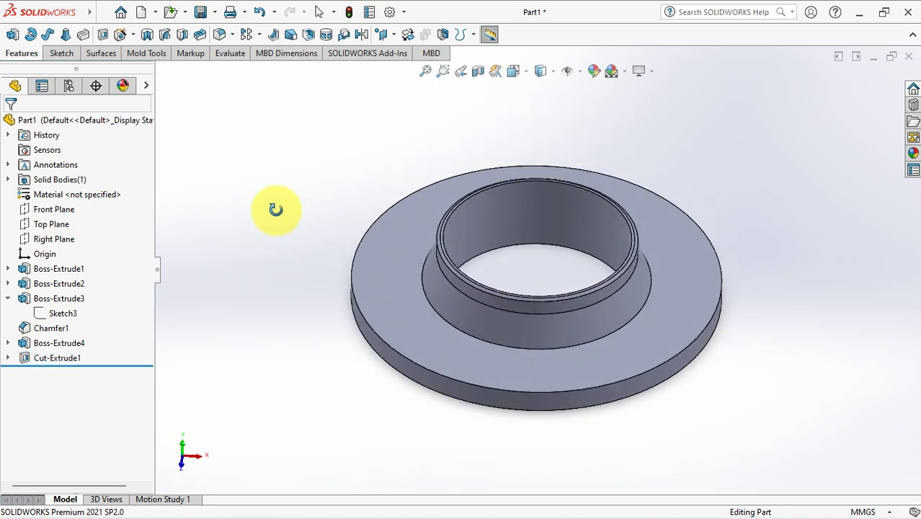
pyautogui.click(393, 266)
# Sketch a construction square centred on the origin of the flange's top face.
pyautogui.click(451, 227)
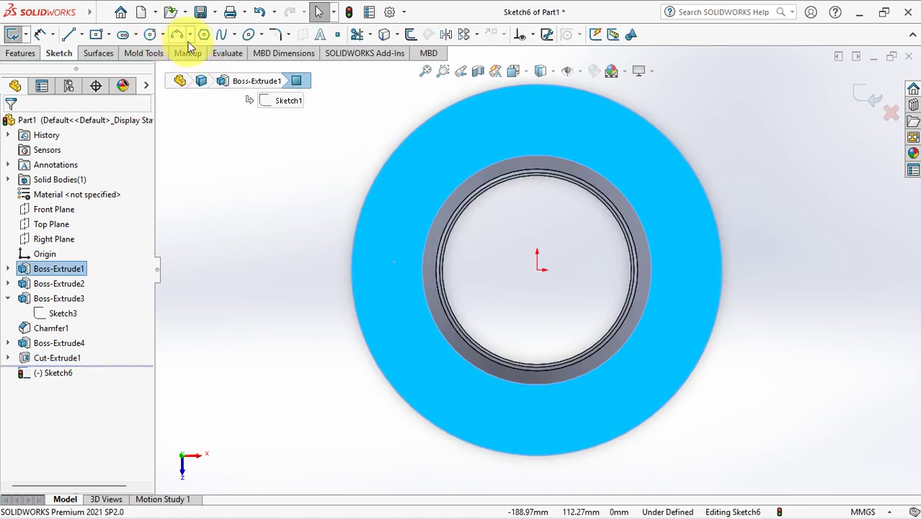
pyautogui.click(204, 34)
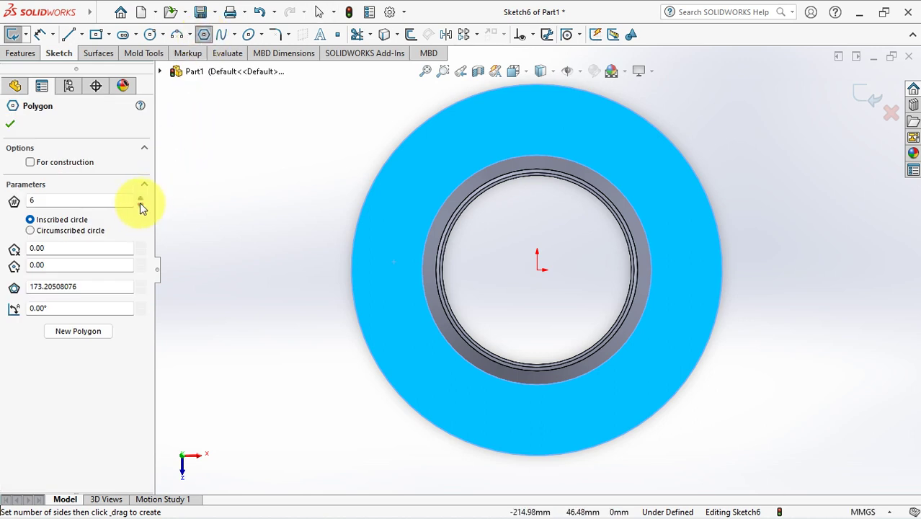
pyautogui.click(537, 270)
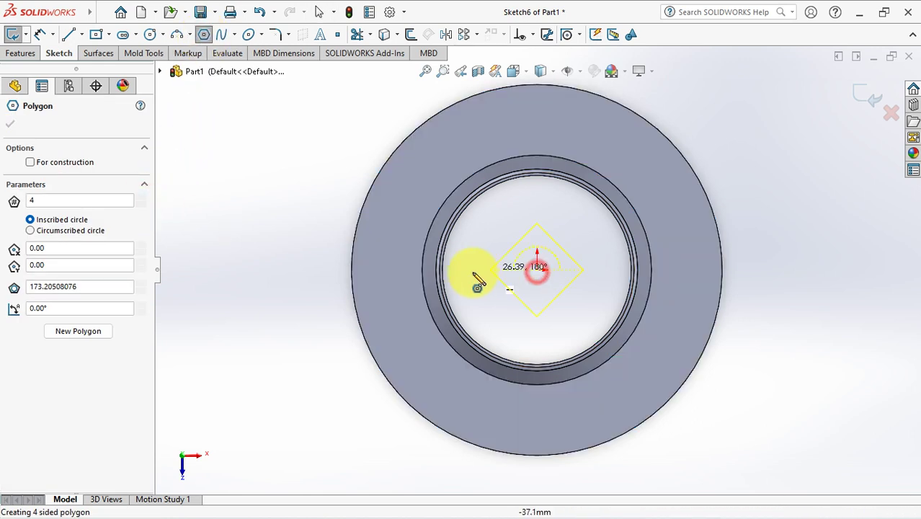
pyautogui.click(386, 270)
pyautogui.click(29, 230)
pyautogui.click(29, 163)
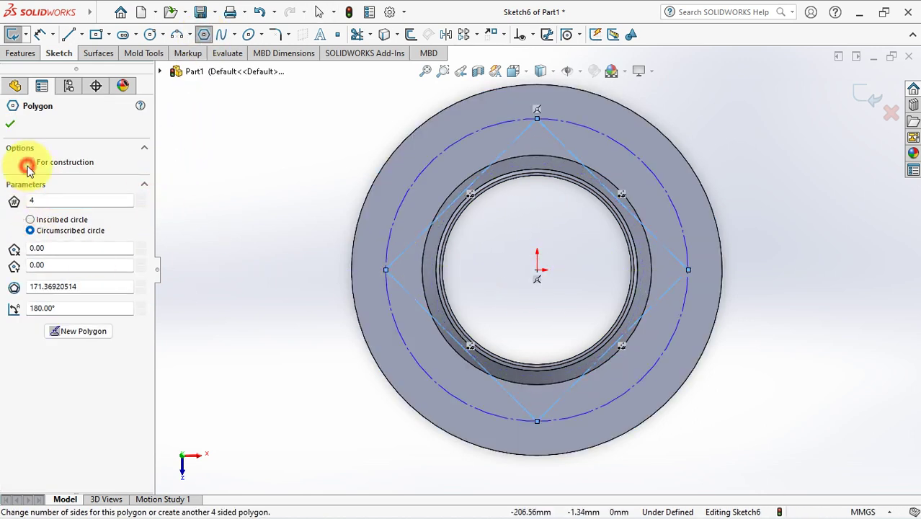
pyautogui.click(10, 124)
# Dimension the square's construction circle to Ø170 mm.
pyautogui.scroll(2, 537, 216)
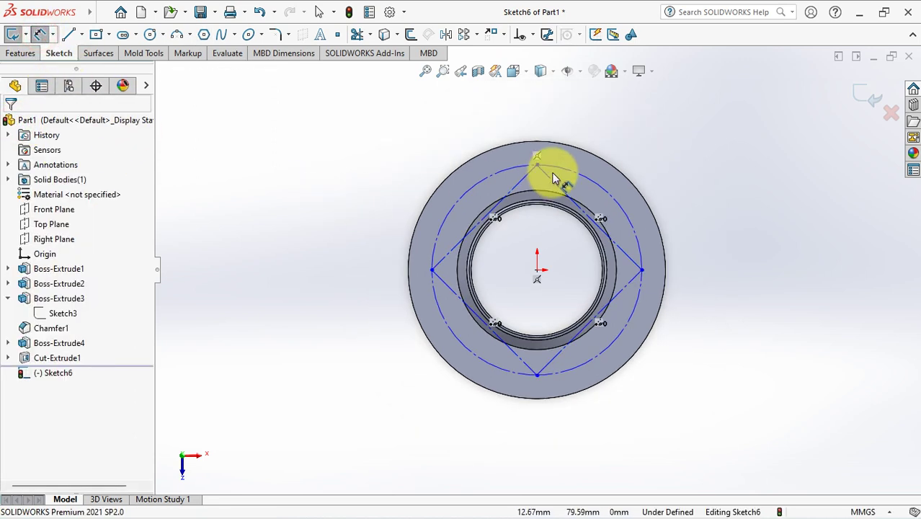
pyautogui.click(556, 169)
pyautogui.click(537, 120)
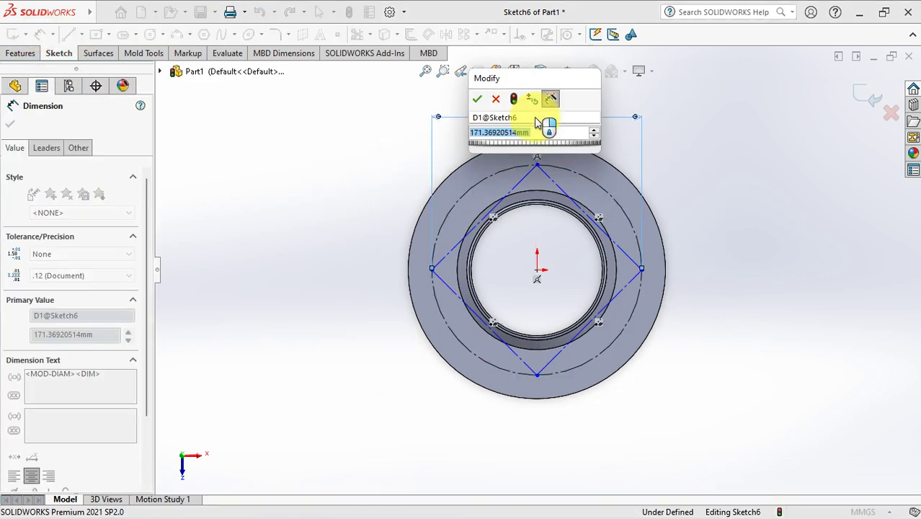
pyautogui.write('170')
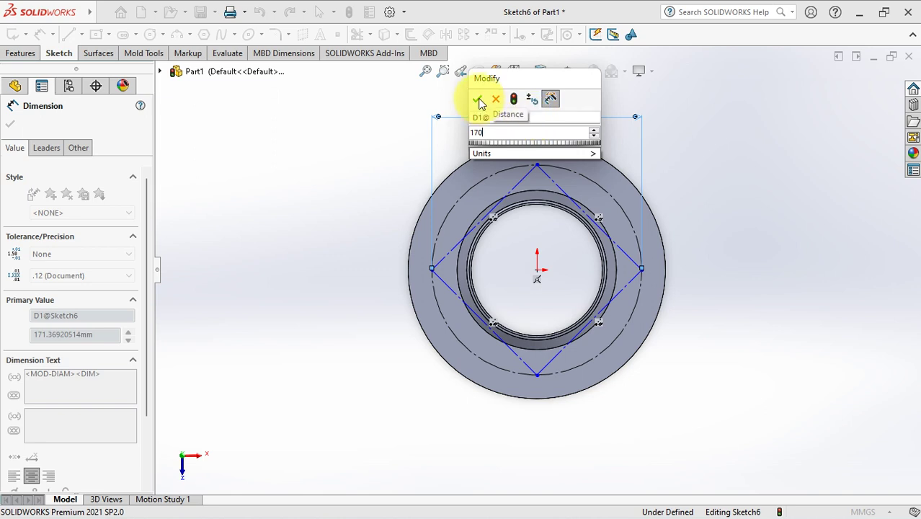
pyautogui.click(476, 99)
pyautogui.click(10, 124)
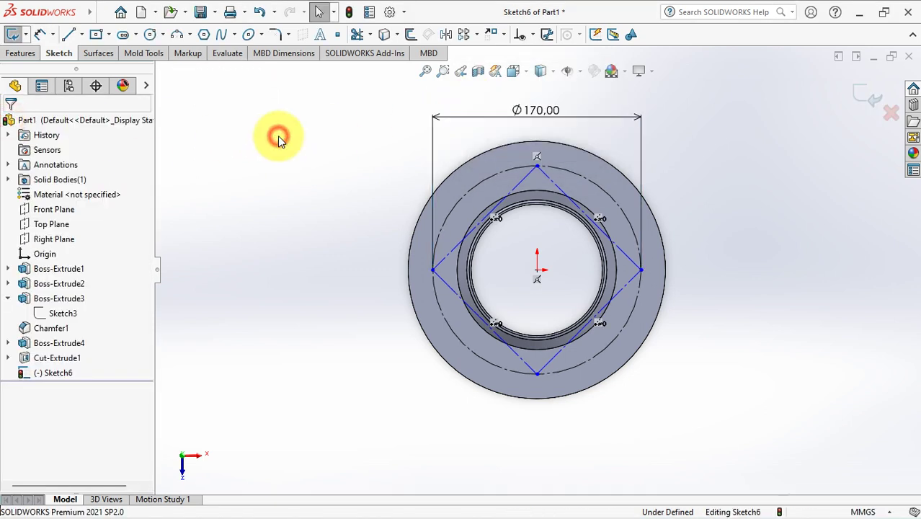
# Add a Horizontal relation between the square's left corner and the origin.
pyautogui.click(529, 35)
pyautogui.click(542, 67)
pyautogui.click(433, 270)
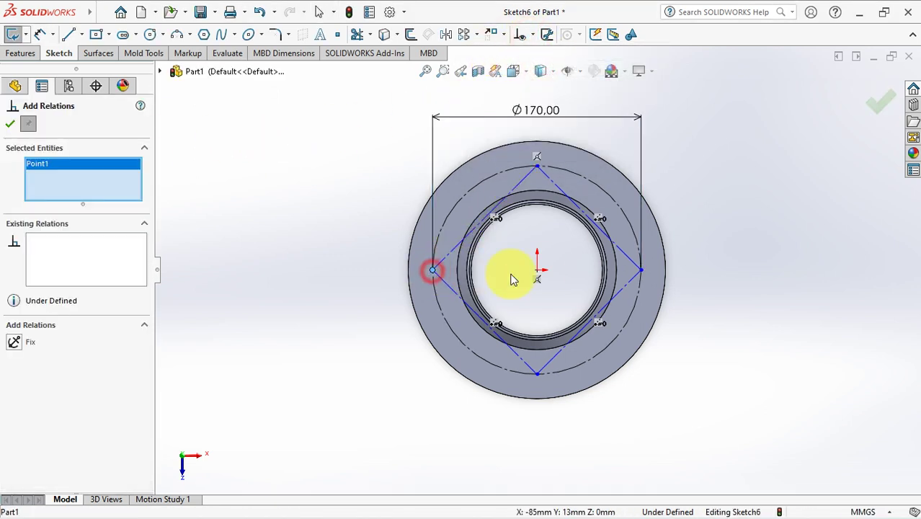
pyautogui.click(537, 270)
pyautogui.click(14, 342)
pyautogui.click(10, 124)
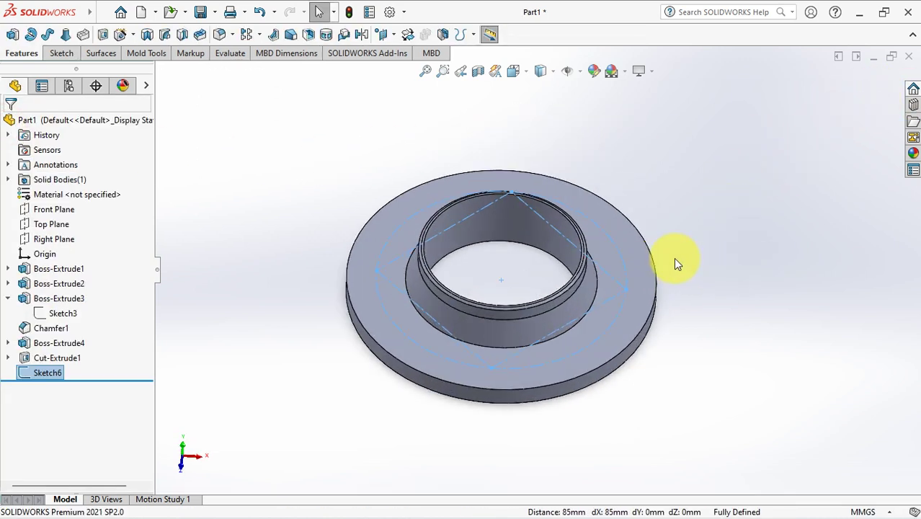
pyautogui.scroll(-2, 676, 263)
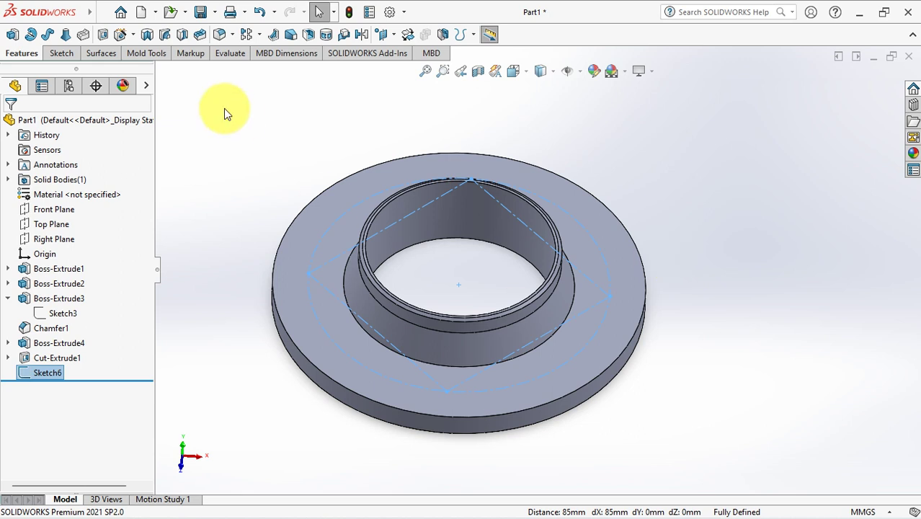
# Place four Ø18.0 through-all Hole Wizard holes at the construction square's corners.
pyautogui.click(121, 36)
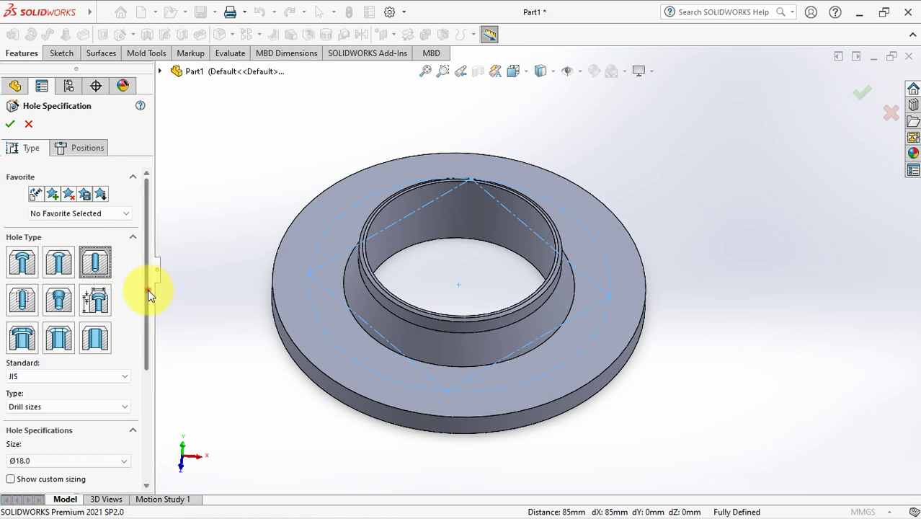
pyautogui.moveTo(148, 289); pyautogui.dragTo(147, 352)
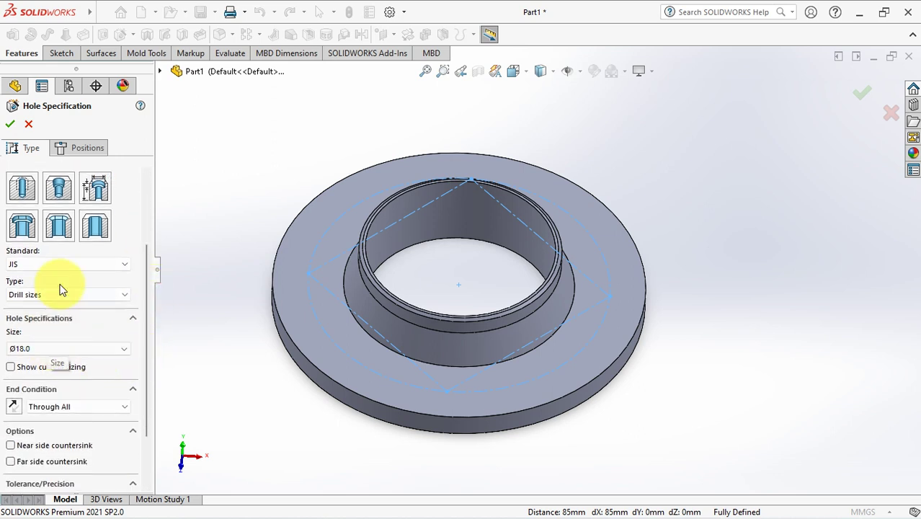
pyautogui.click(87, 147)
pyautogui.click(303, 302)
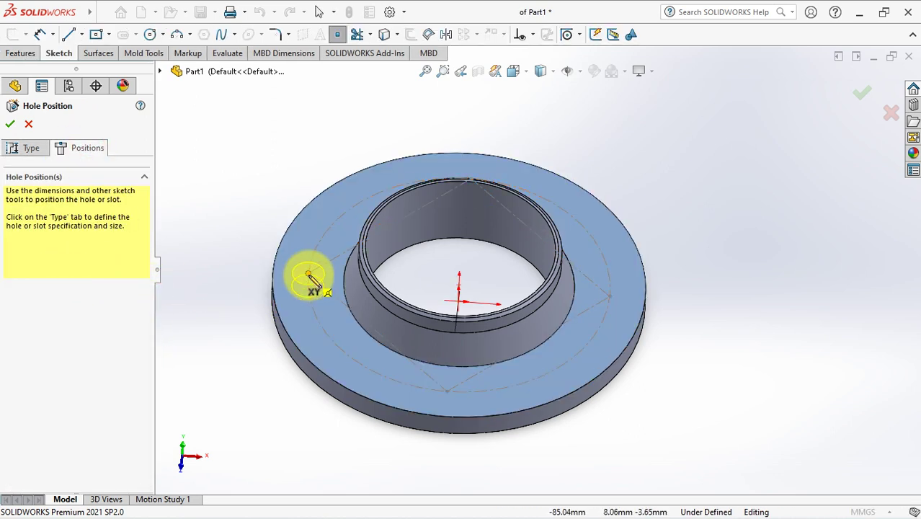
pyautogui.click(471, 157)
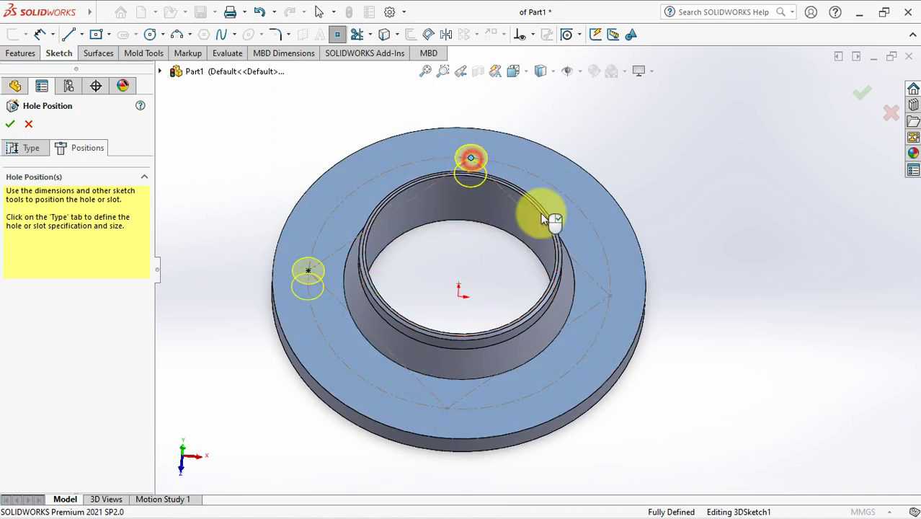
pyautogui.click(610, 296)
pyautogui.click(448, 412)
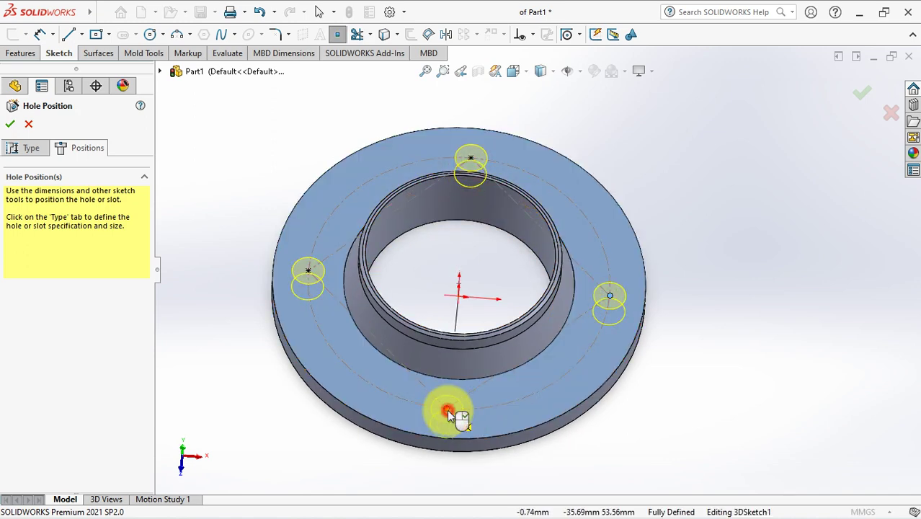
pyautogui.click(11, 124)
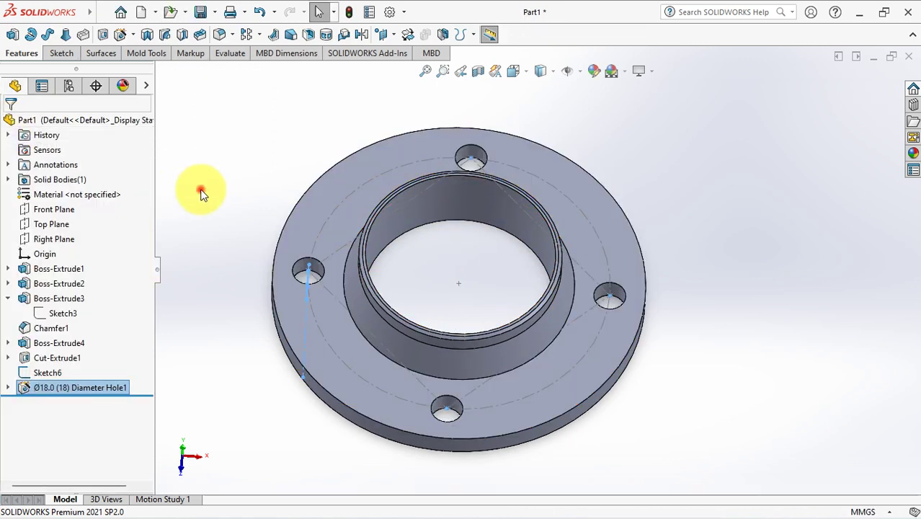
pyautogui.click(322, 220)
pyautogui.click(382, 186)
pyautogui.moveTo(268, 181)
pyautogui.mouseDown(button='middle')
pyautogui.moveTo(262, 225)
pyautogui.moveTo(275, 92)
pyautogui.moveTo(239, 188)
pyautogui.moveTo(215, 167)
pyautogui.mouseUp(button='middle')
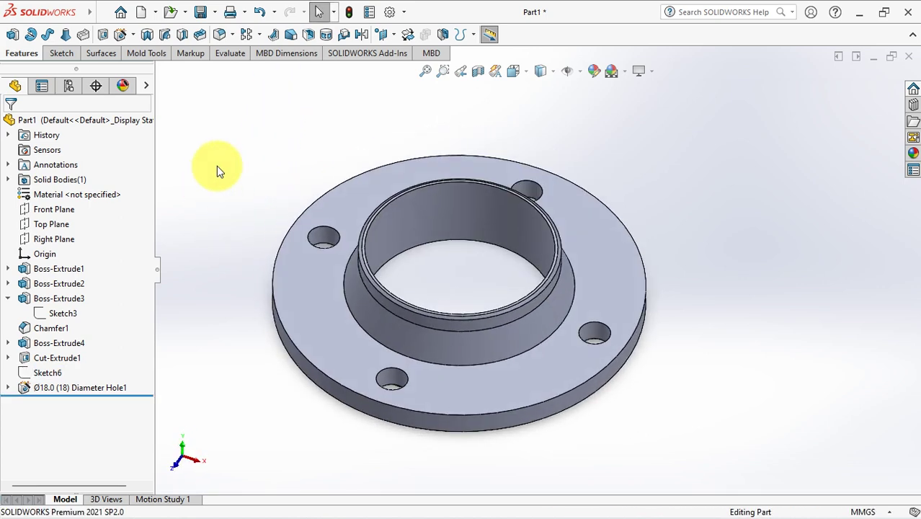
# Save the part under the file name 'Weld Neck Flange'.
pyautogui.click(202, 17)
pyautogui.write('Weld Neck Flang')
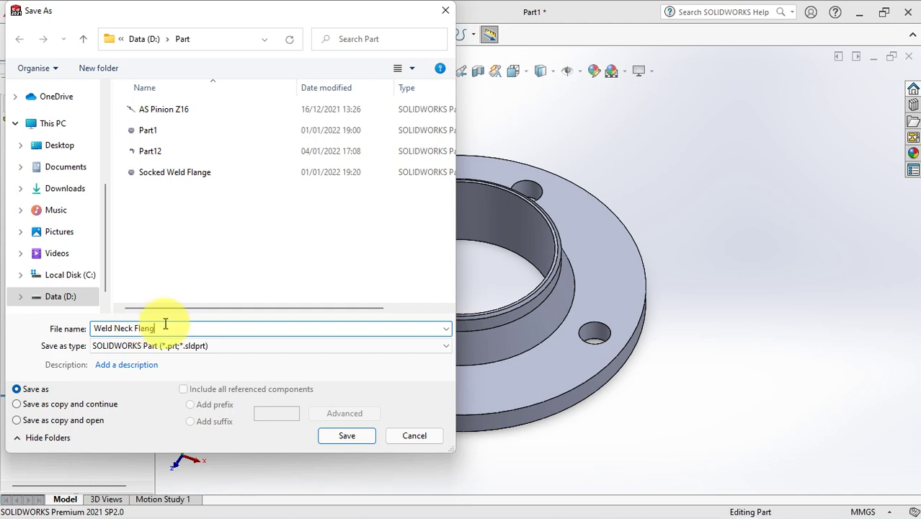
pyautogui.write('e')
pyautogui.click(343, 437)
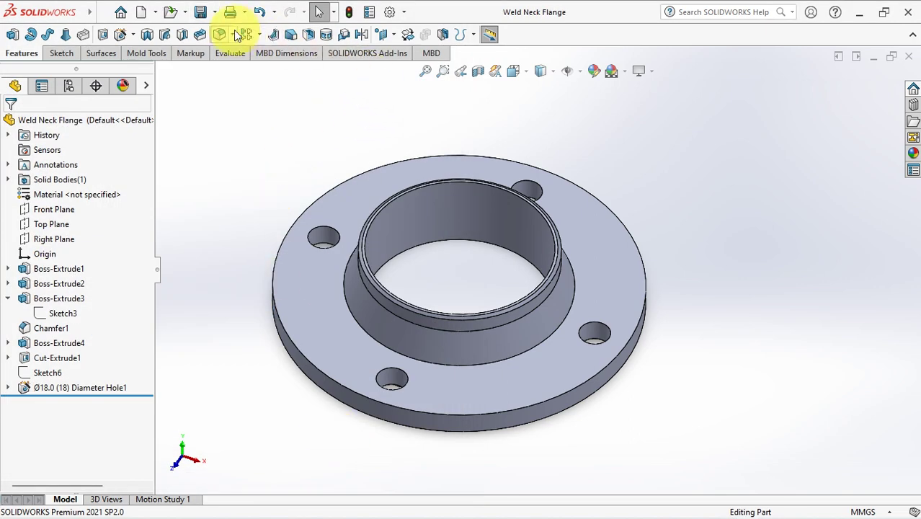
pyautogui.click(153, 14)
# Make an A4 (JIS) drawing from the part and place the Top view near the sheet's top.
pyautogui.click(298, 56)
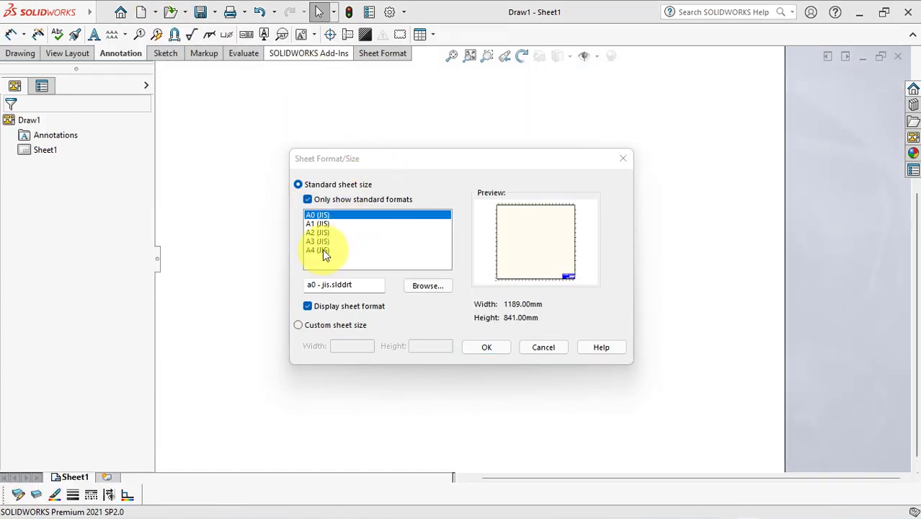
pyautogui.click(322, 250)
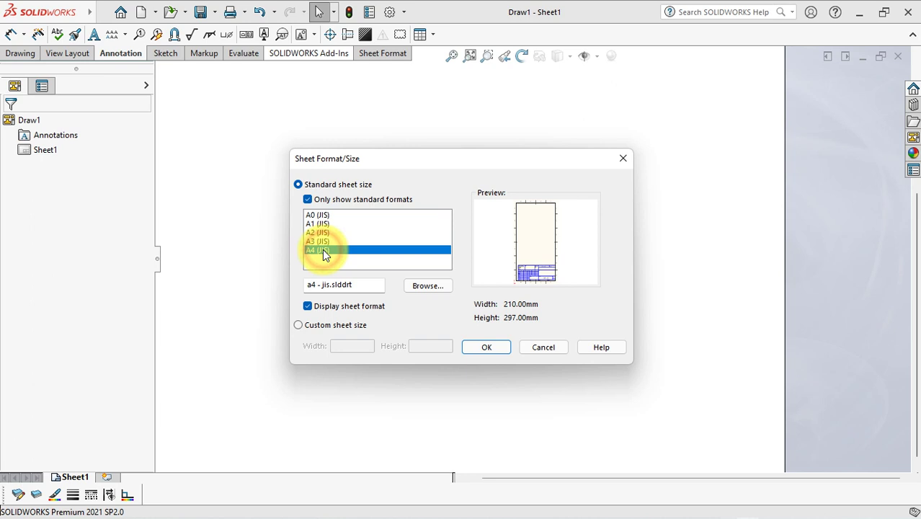
pyautogui.click(486, 348)
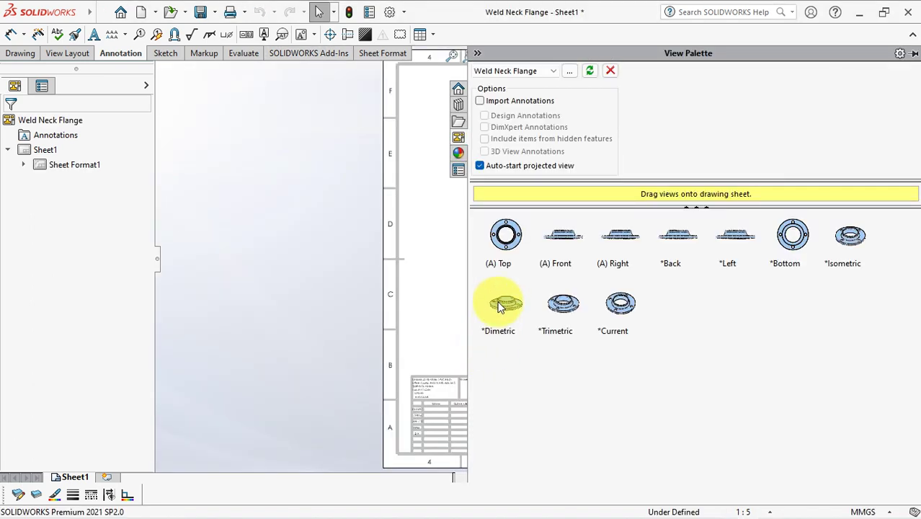
pyautogui.click(477, 54)
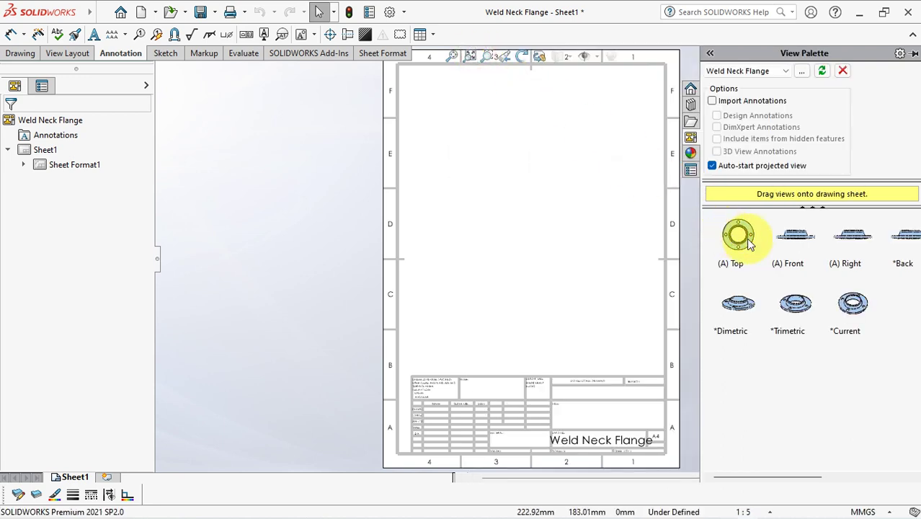
pyautogui.moveTo(728, 238); pyautogui.dragTo(557, 171)
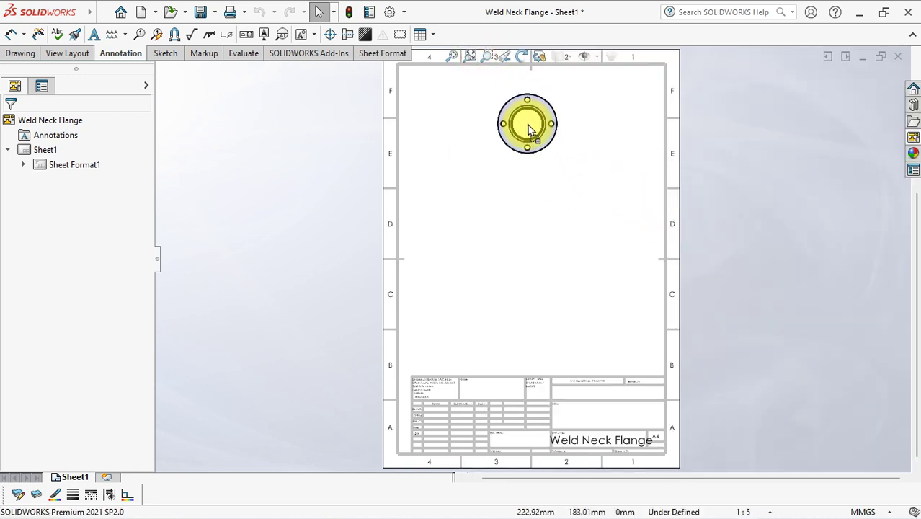
pyautogui.click(530, 130)
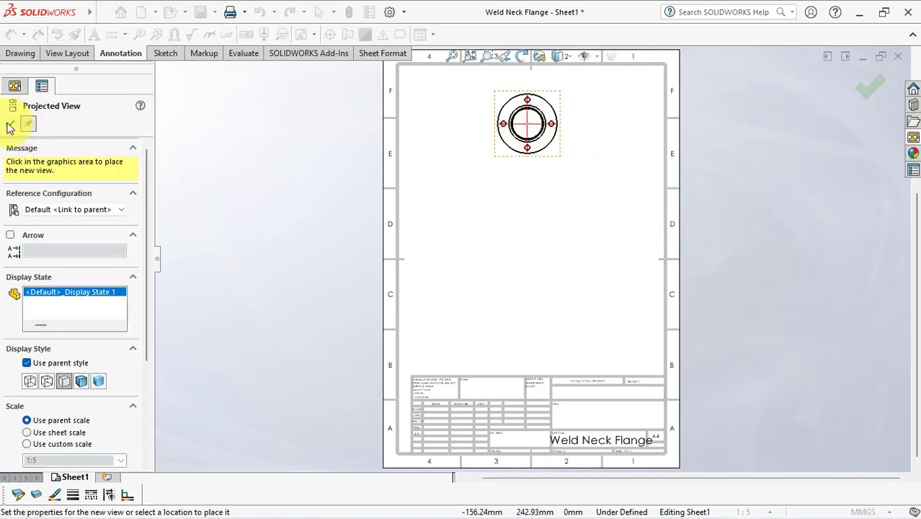
pyautogui.click(10, 122)
# Give the top view a custom 1:2 scale and reposition it inside the border.
pyautogui.click(502, 160)
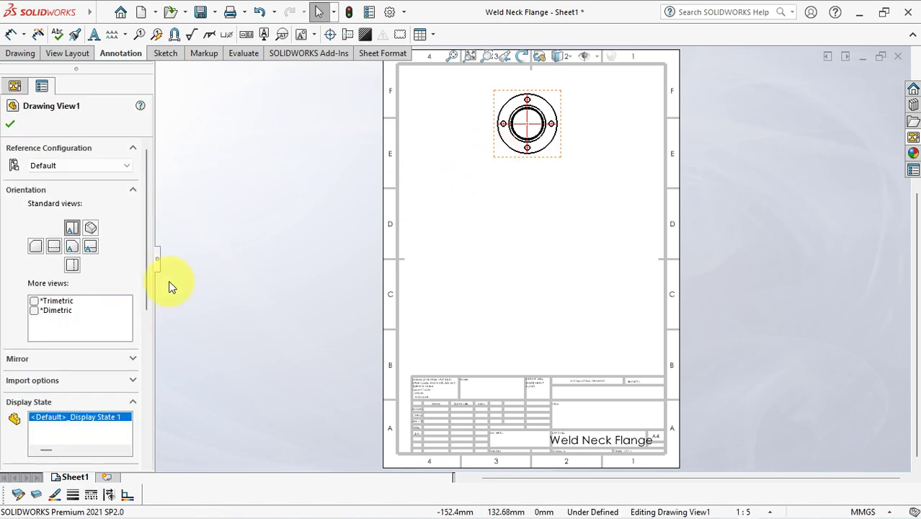
pyautogui.moveTo(148, 280); pyautogui.dragTo(154, 394)
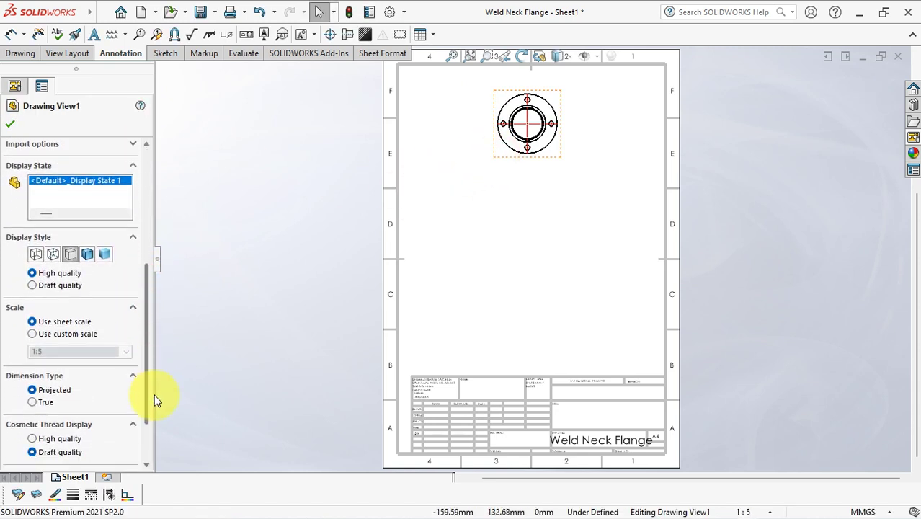
pyautogui.click(32, 333)
pyautogui.click(128, 352)
pyautogui.click(115, 370)
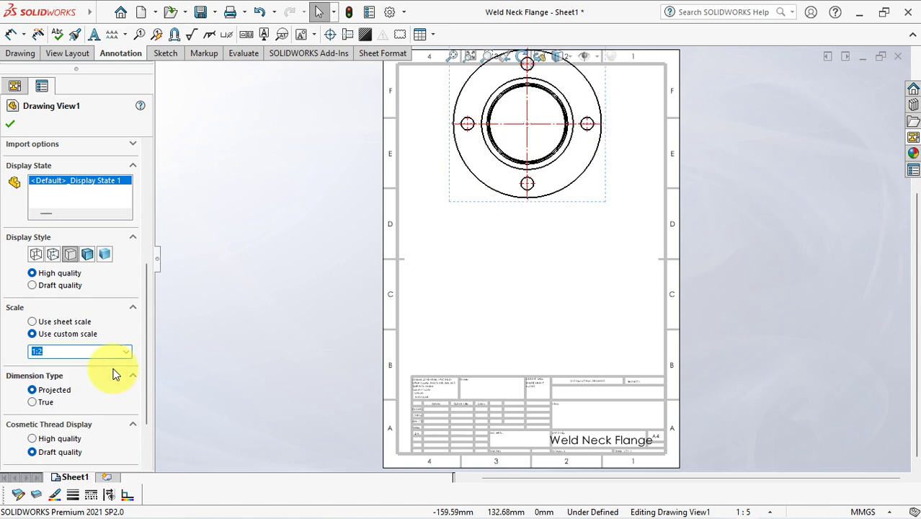
pyautogui.scroll(1, 533, 267)
pyautogui.moveTo(574, 216); pyautogui.dragTo(577, 251)
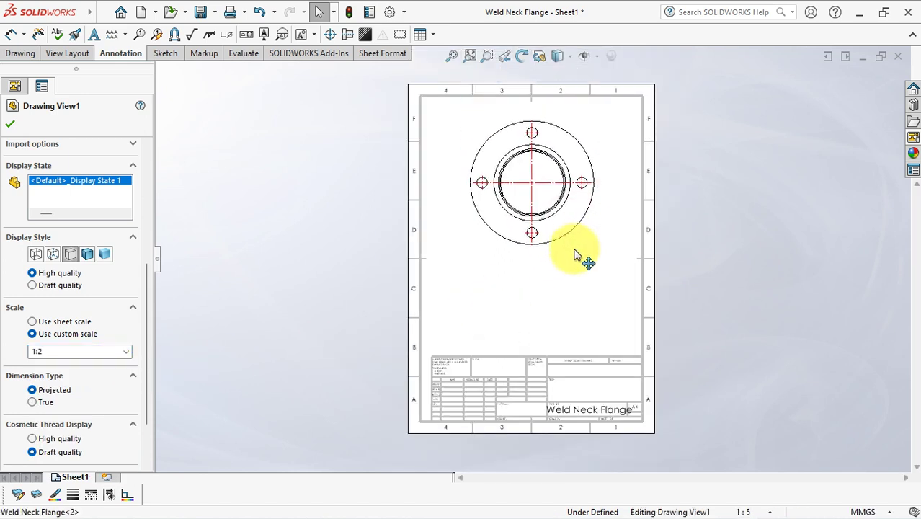
pyautogui.click(9, 124)
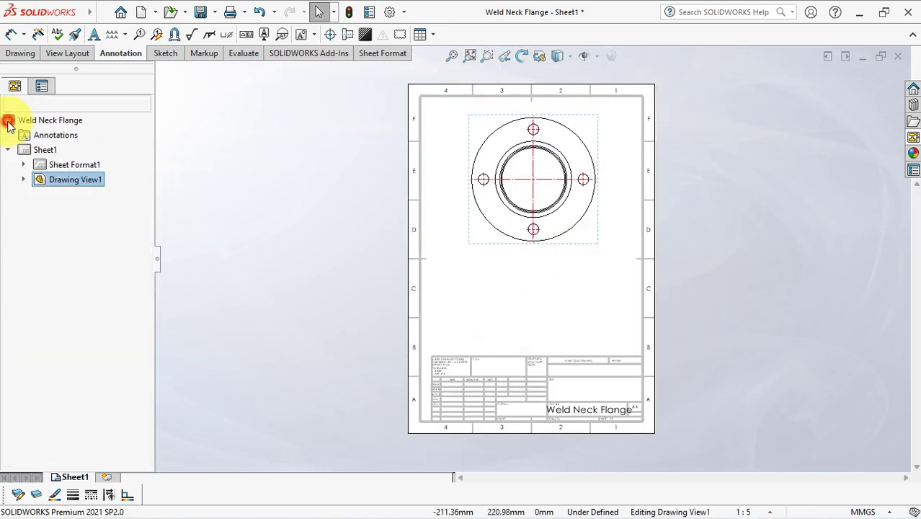
pyautogui.click(259, 176)
pyautogui.click(20, 53)
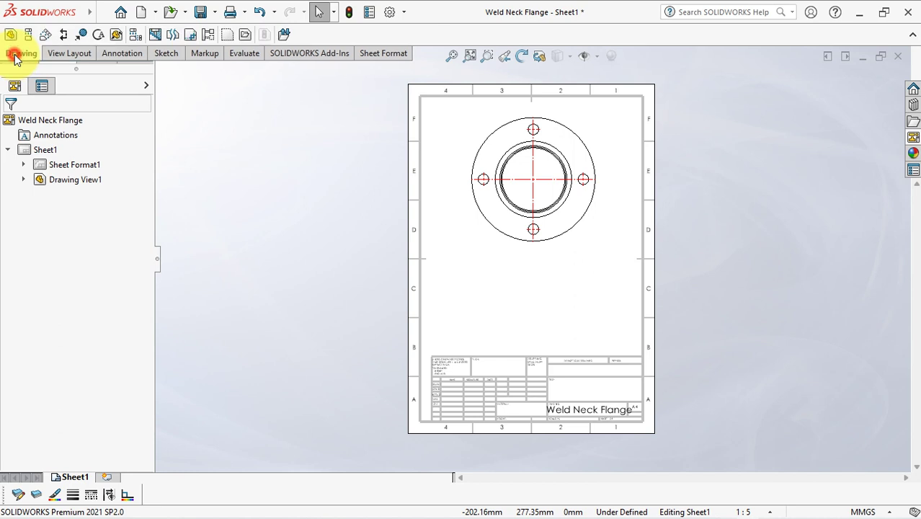
# Cut Section A-A horizontally through the flange centre and drop it below the top view.
pyautogui.click(66, 34)
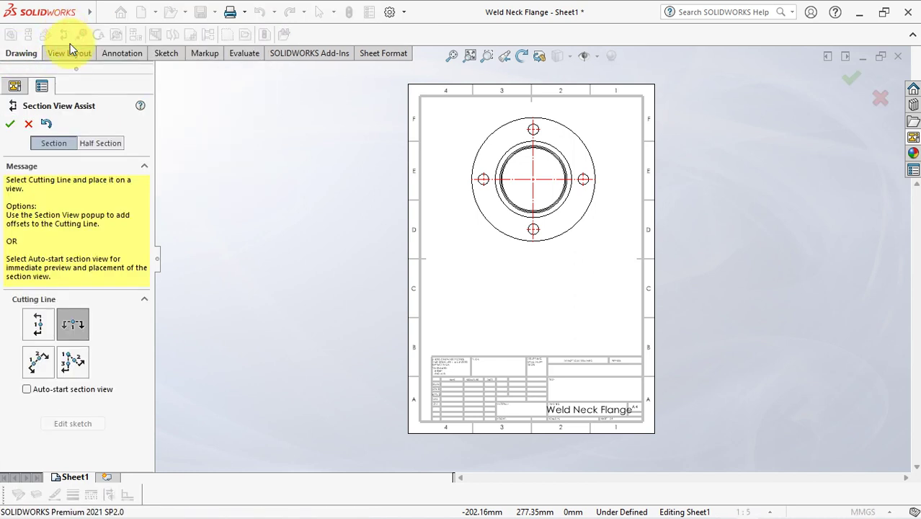
pyautogui.click(533, 180)
pyautogui.click(654, 159)
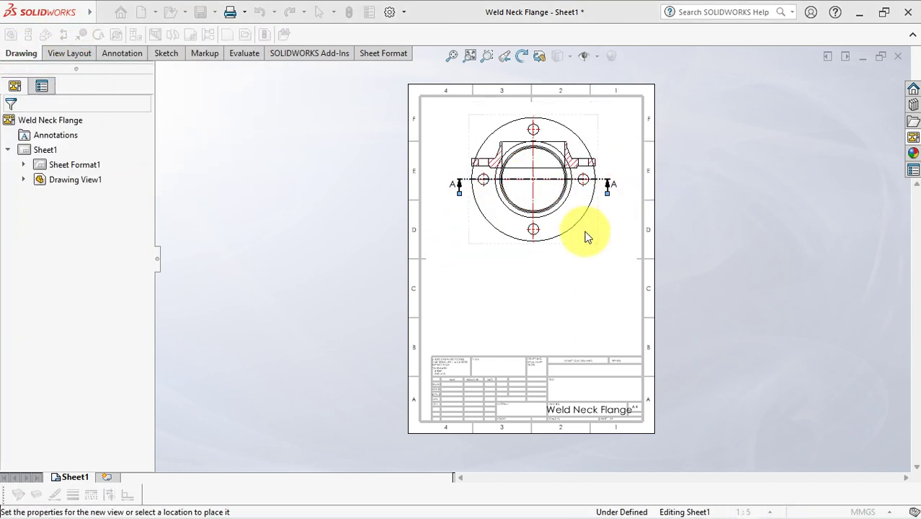
pyautogui.click(549, 305)
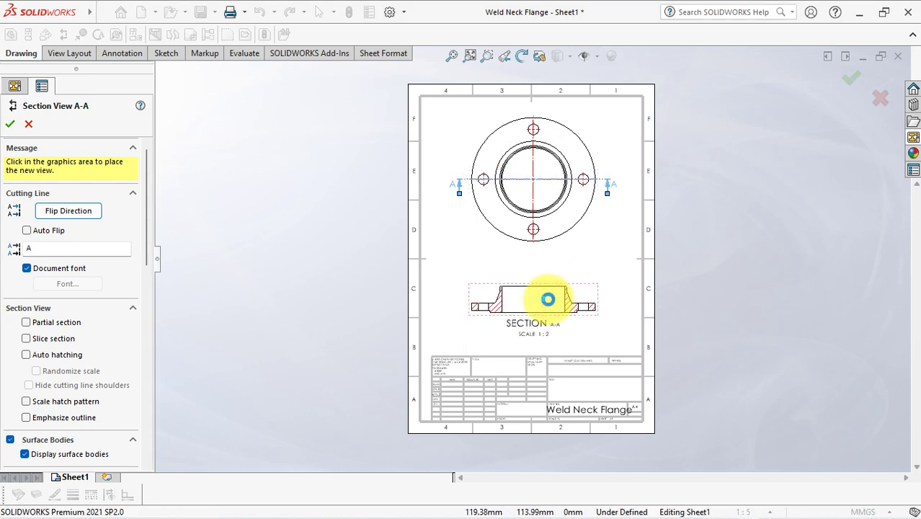
# Confirm Section A-A, drag it and its label slightly higher, then fit the sheet in view.
pyautogui.click(10, 123)
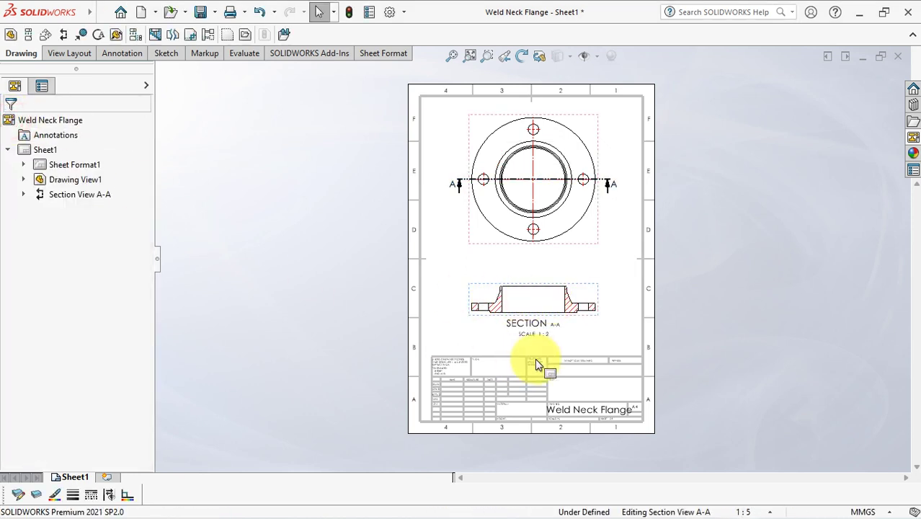
pyautogui.scroll(-1, 552, 339)
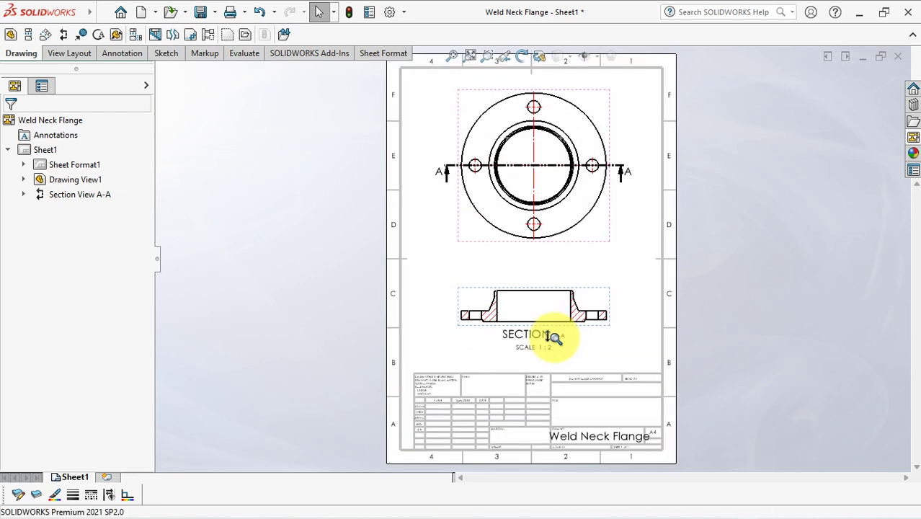
pyautogui.scroll(-2, 552, 317)
pyautogui.click(552, 421)
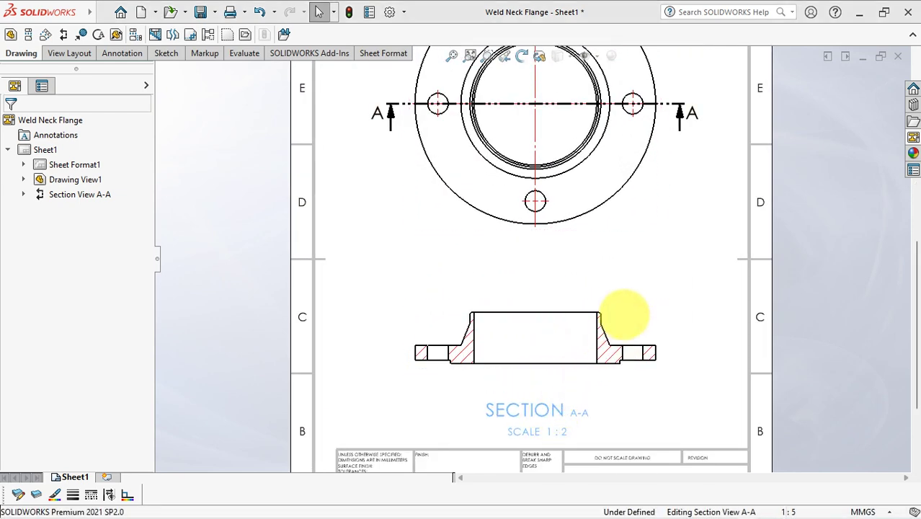
pyautogui.moveTo(642, 312); pyautogui.dragTo(632, 281)
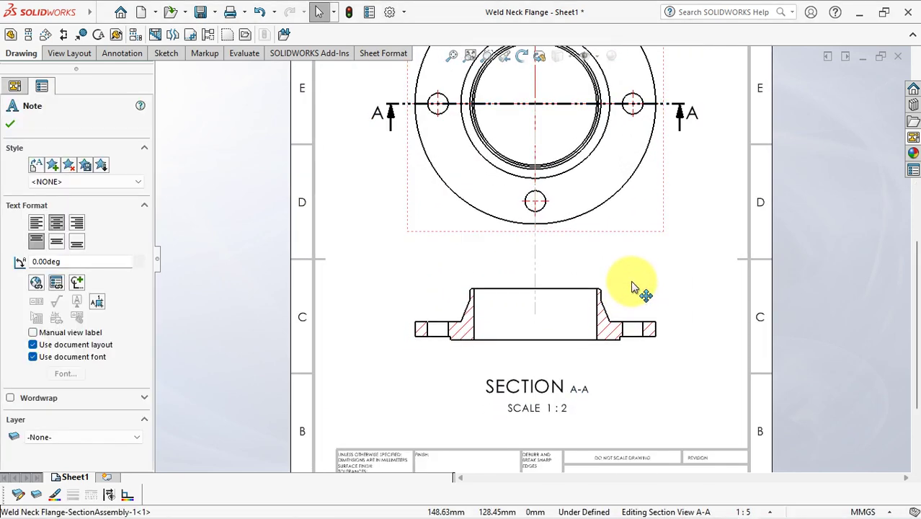
pyautogui.click(355, 258)
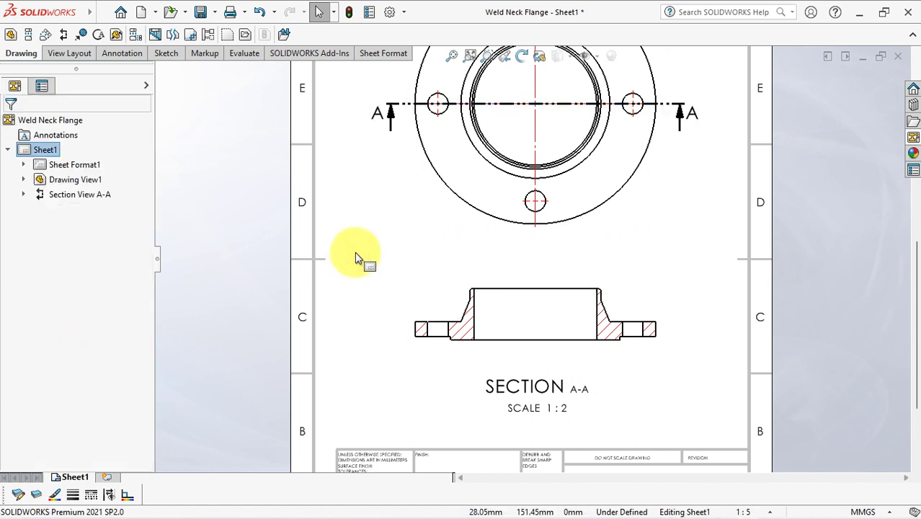
pyautogui.press('f')
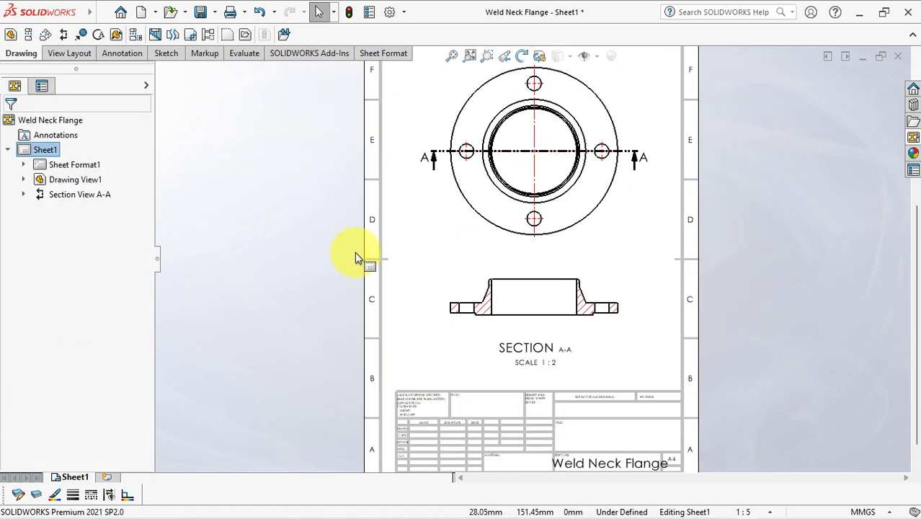
# Add Centerline annotations through the bolt holes of Section A-A by picking each hole's edges.
pyautogui.click(119, 52)
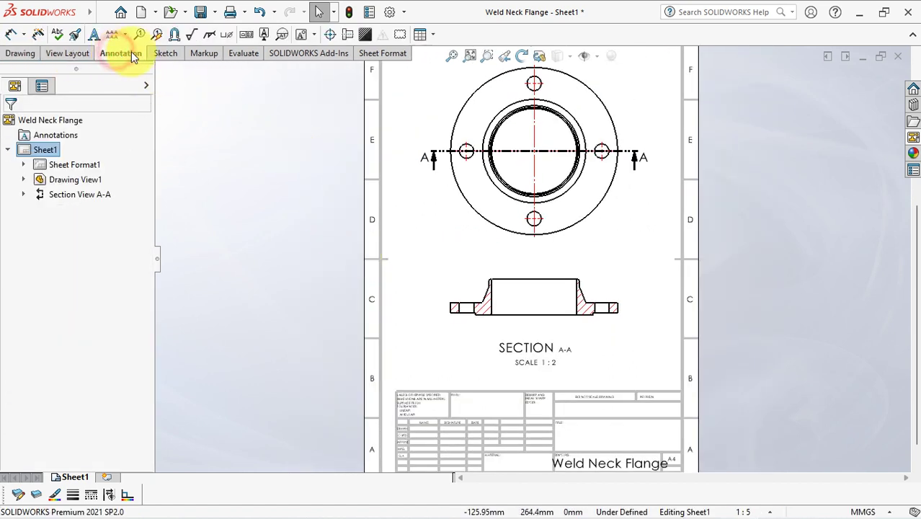
pyautogui.click(347, 36)
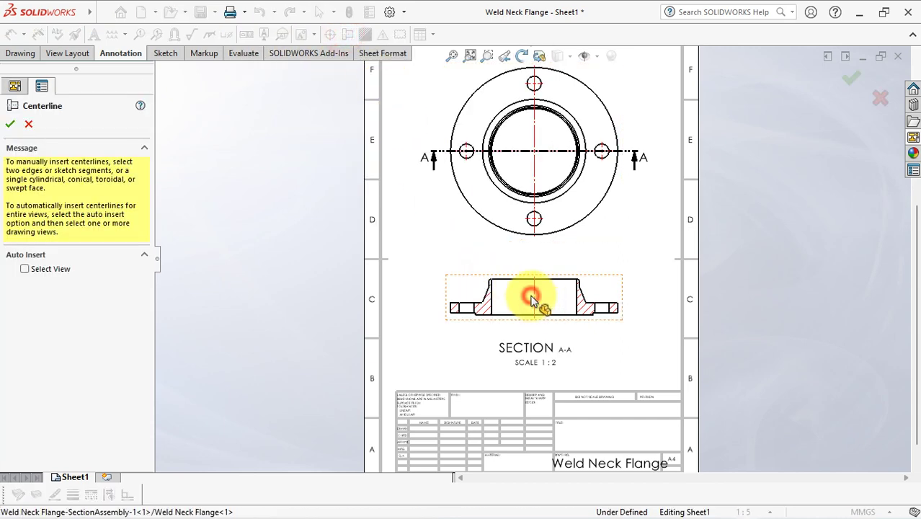
pyautogui.scroll(-5, 539, 317)
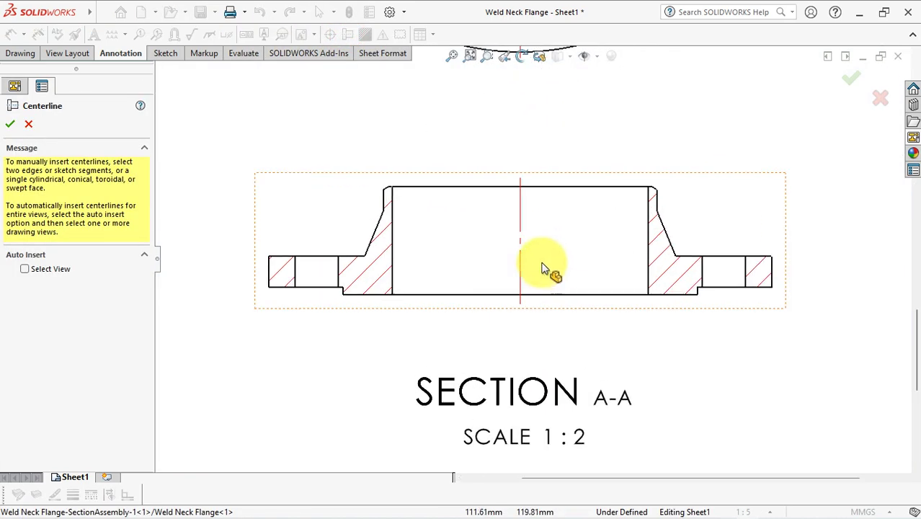
pyautogui.click(295, 271)
pyautogui.click(338, 273)
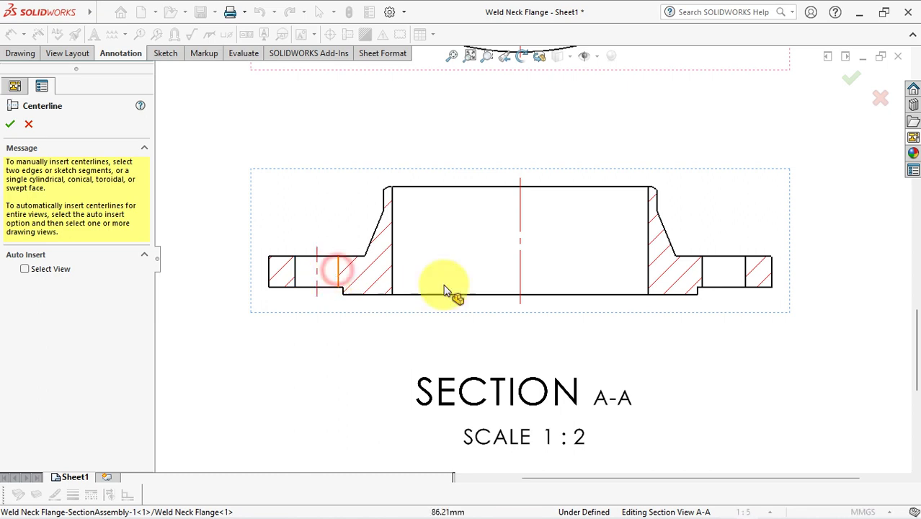
pyautogui.scroll(3, 743, 274)
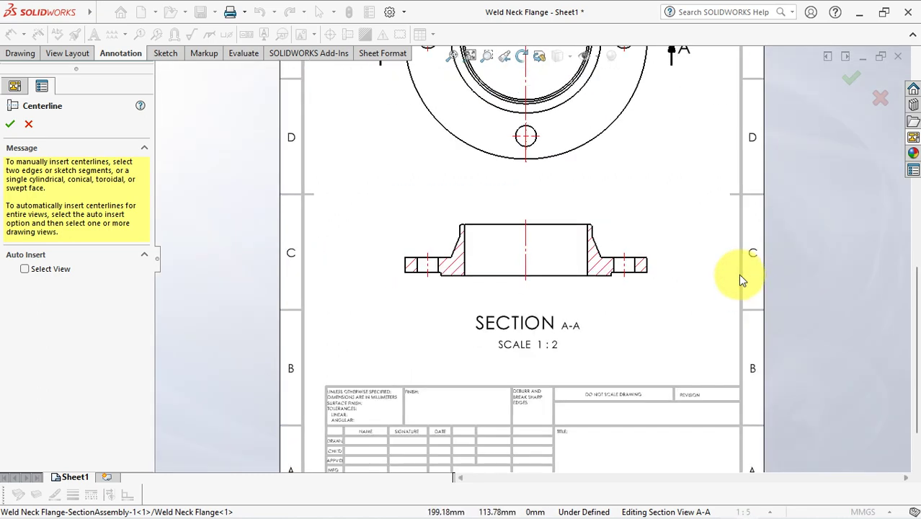
pyautogui.scroll(2, 738, 274)
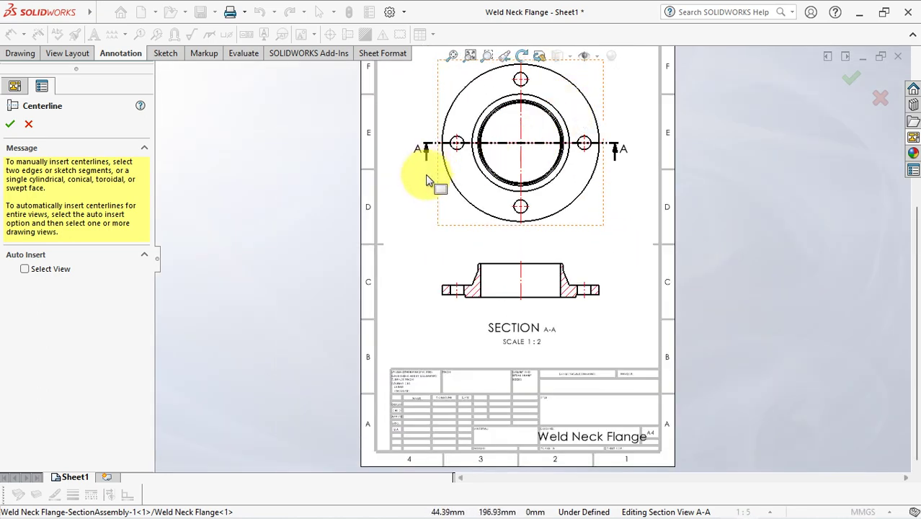
pyautogui.click(10, 124)
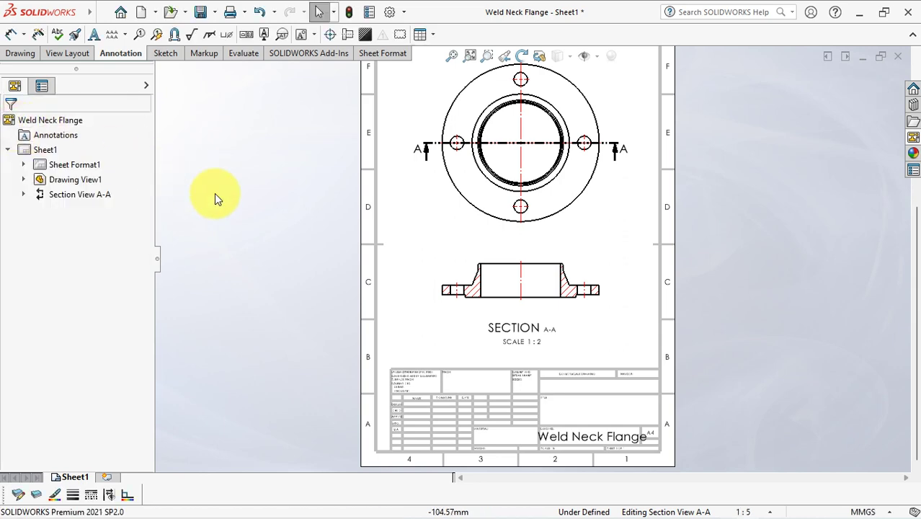
# Turn off material crosshatch and set the Section A-A hatch to ANSI31, scale 2, whole component.
pyautogui.scroll(-2, 530, 314)
pyautogui.scroll(-2, 526, 301)
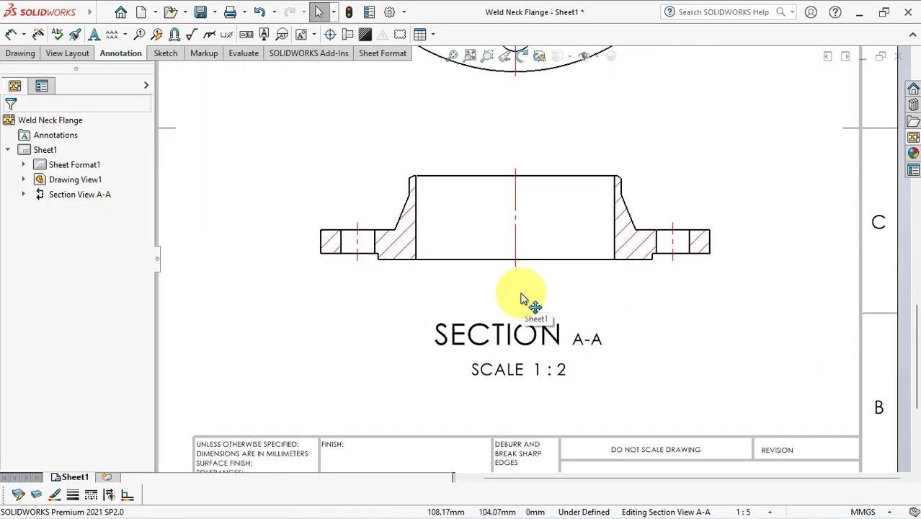
pyautogui.click(397, 248)
pyautogui.click(29, 313)
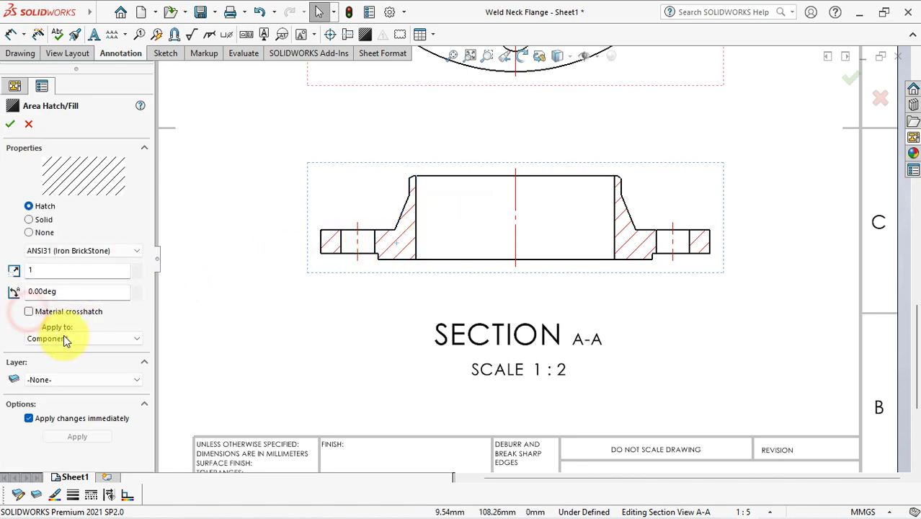
pyautogui.click(68, 338)
pyautogui.click(63, 359)
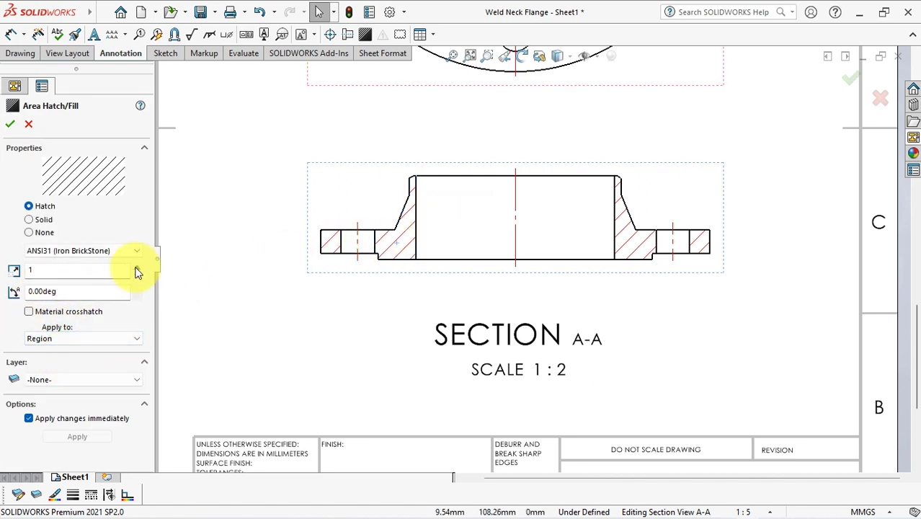
pyautogui.click(331, 242)
pyautogui.click(661, 249)
pyautogui.click(697, 245)
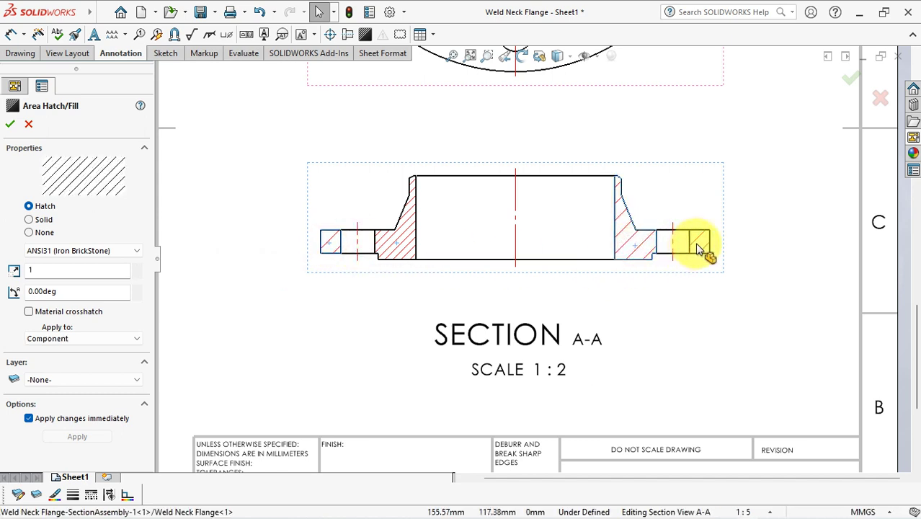
pyautogui.click(137, 274)
pyautogui.click(137, 268)
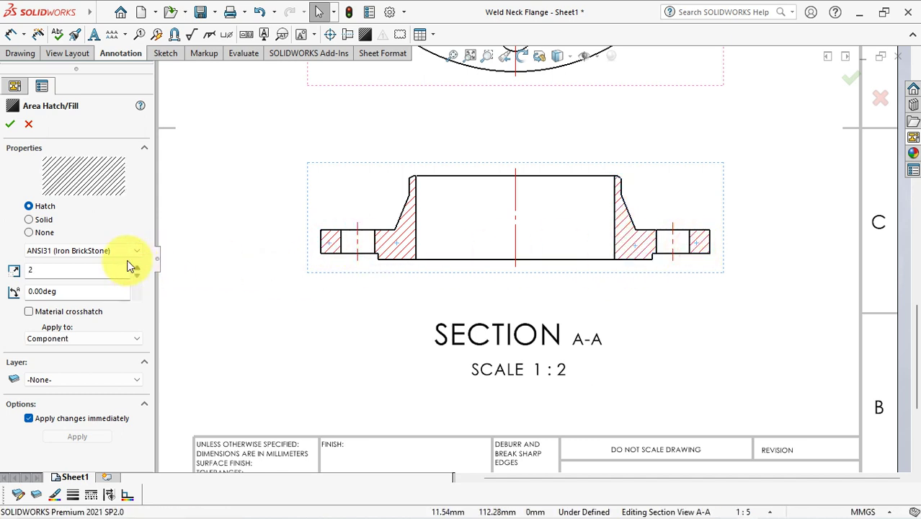
pyautogui.click(13, 127)
pyautogui.click(188, 182)
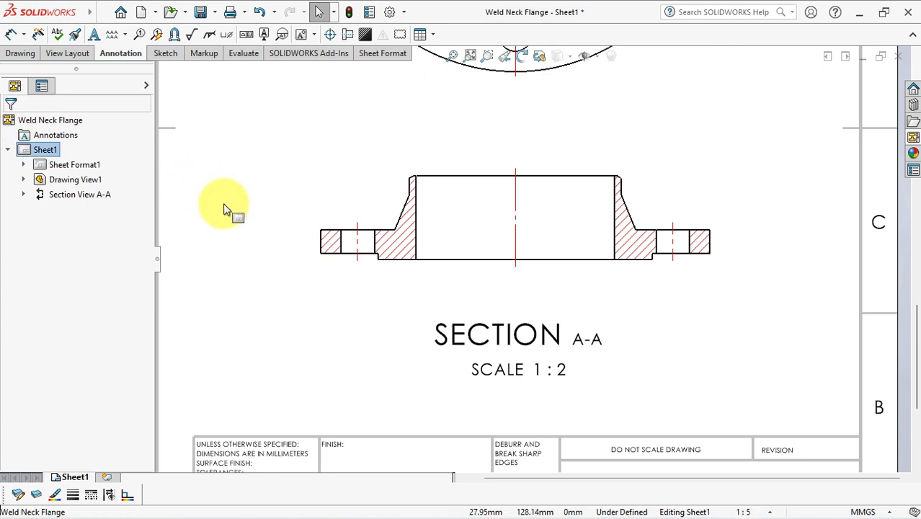
# Dimension the hub above Section A-A: 3.60 wall, Ø114.26 bore and Ø130 hub.
pyautogui.click(11, 33)
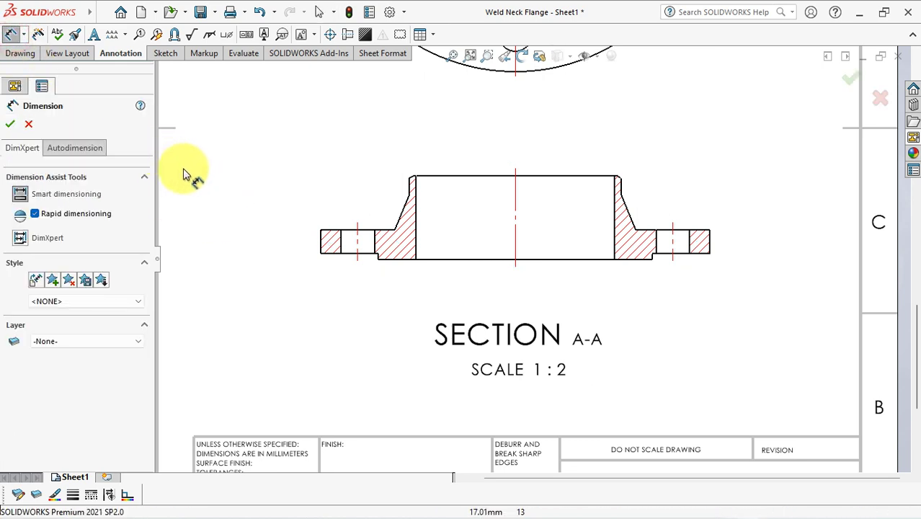
pyautogui.click(411, 189)
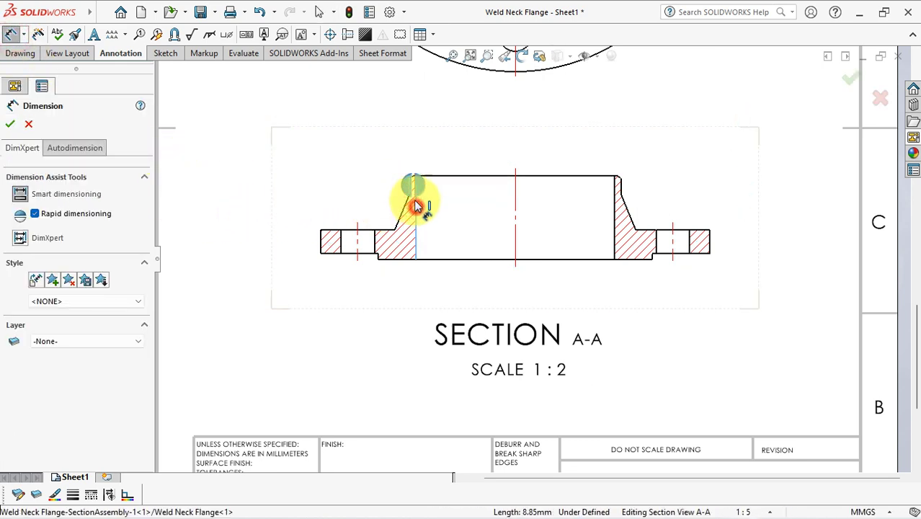
pyautogui.click(415, 207)
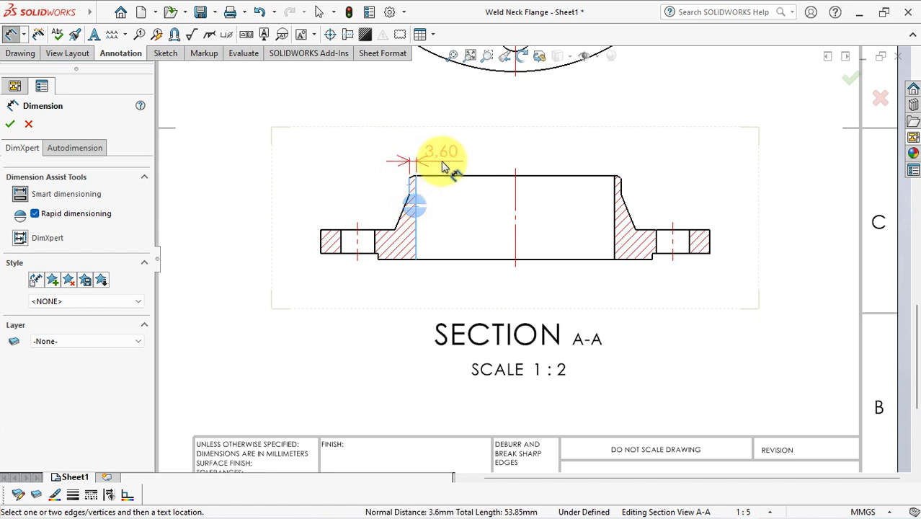
pyautogui.click(443, 166)
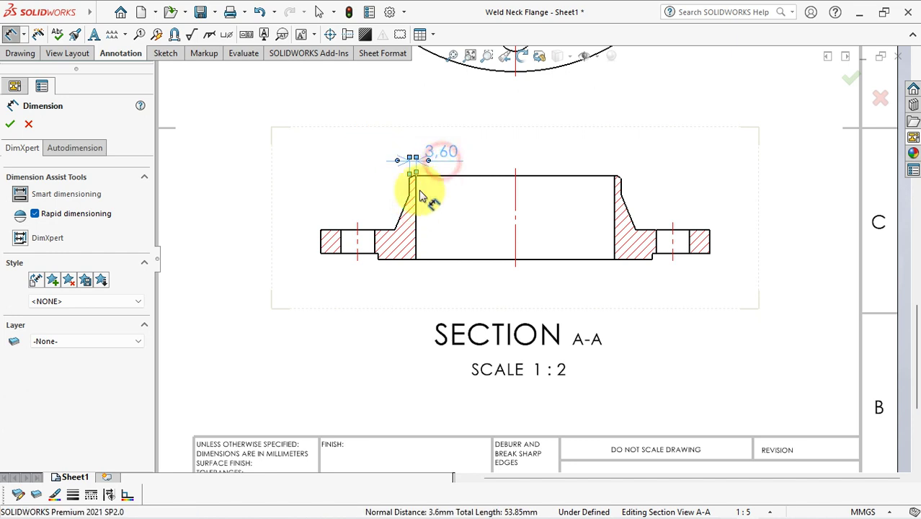
pyautogui.click(613, 188)
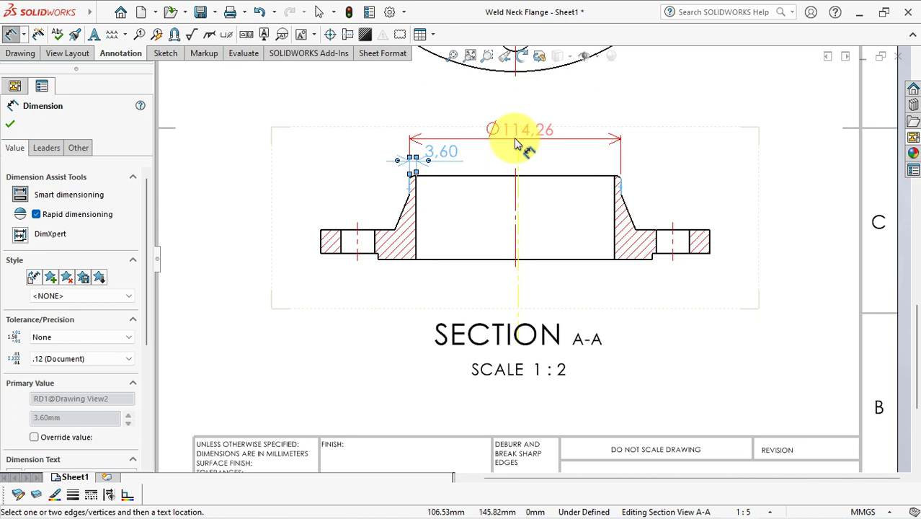
pyautogui.click(515, 141)
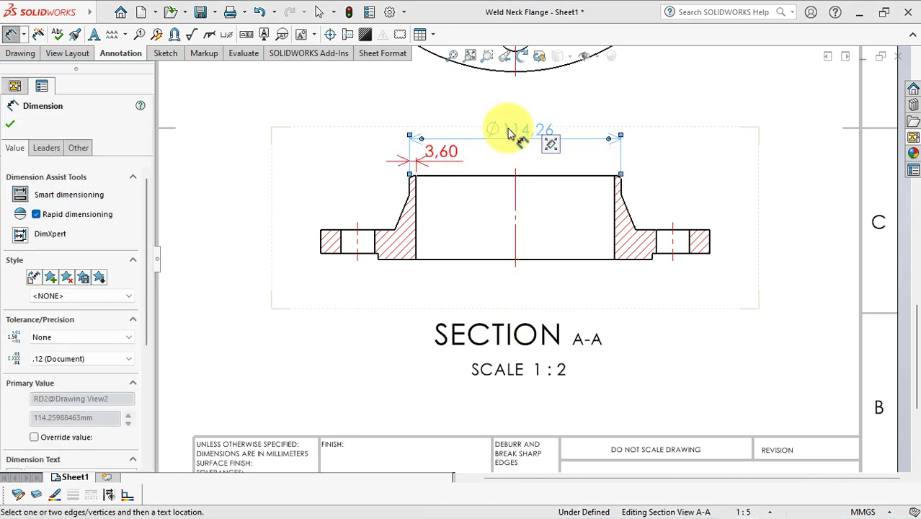
pyautogui.click(395, 230)
pyautogui.click(636, 230)
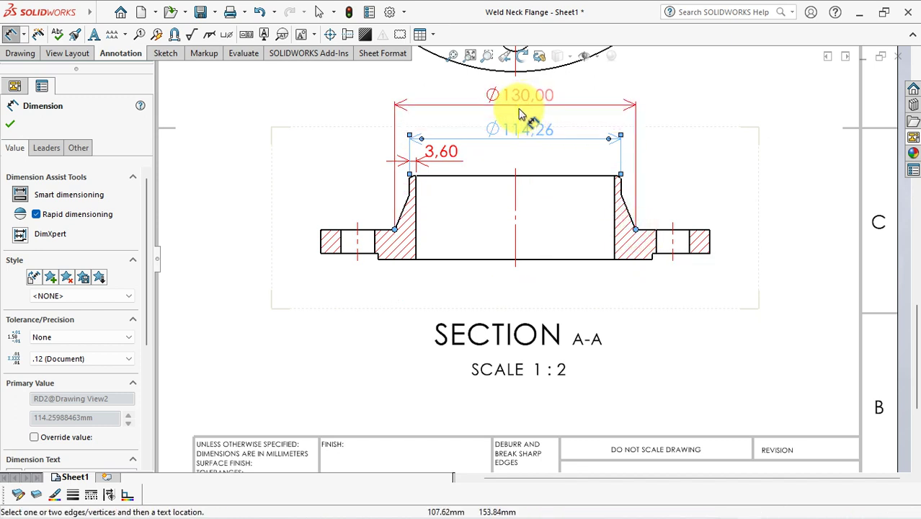
pyautogui.click(522, 113)
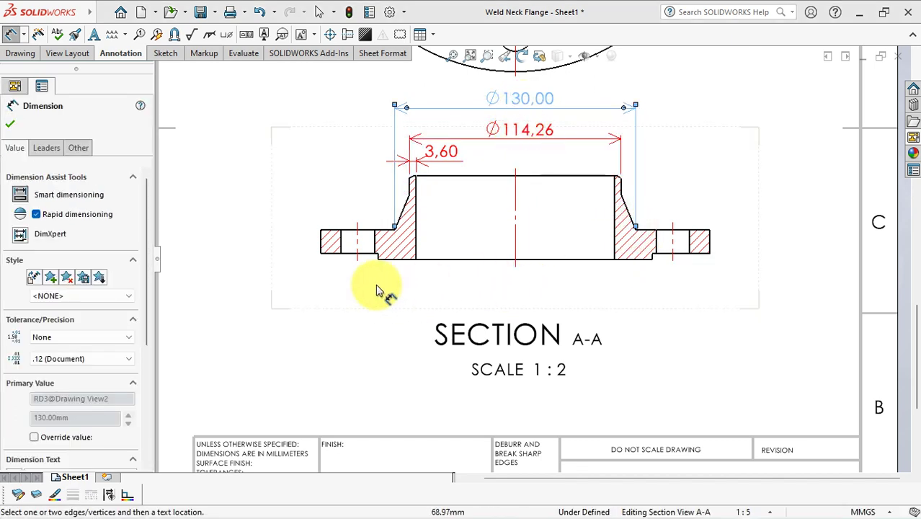
# Stack the Ø148,00, 170,00 and Ø210,00 diameter dimensions below the section.
pyautogui.click(378, 258)
pyautogui.click(652, 260)
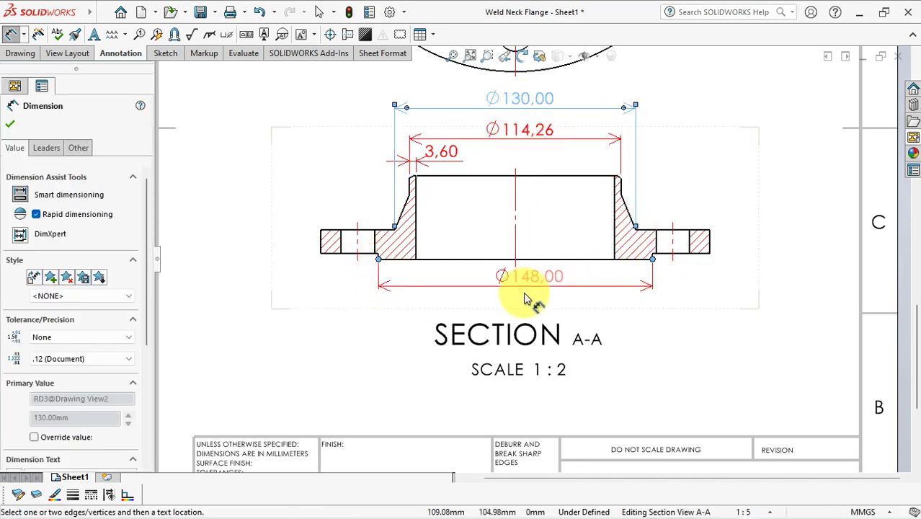
pyautogui.click(522, 296)
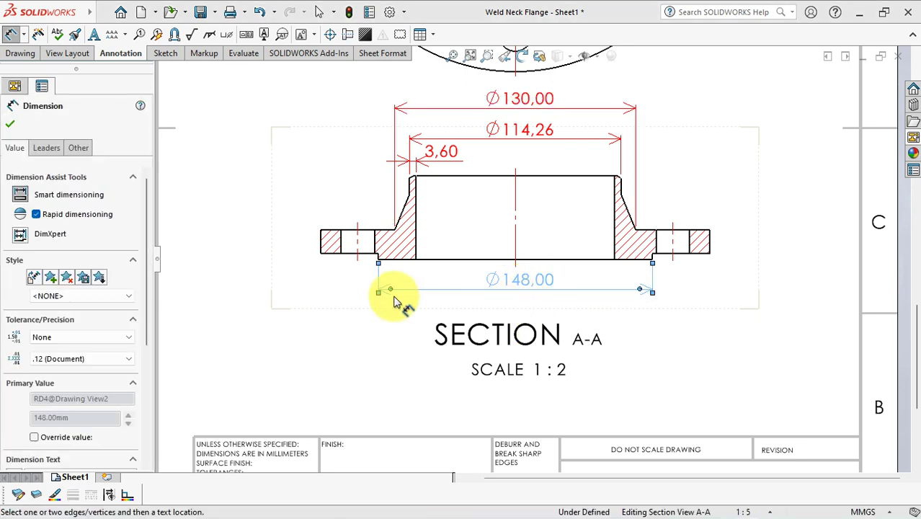
pyautogui.click(356, 259)
pyautogui.click(674, 259)
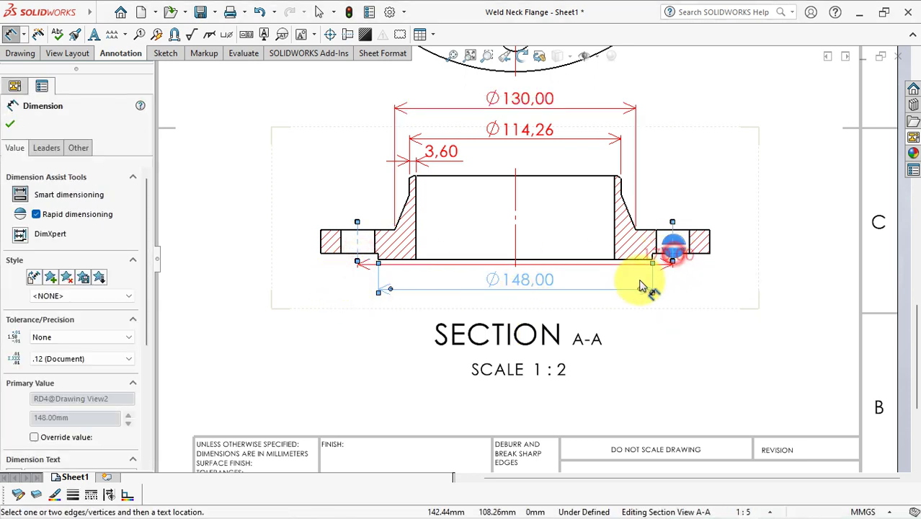
pyautogui.click(525, 315)
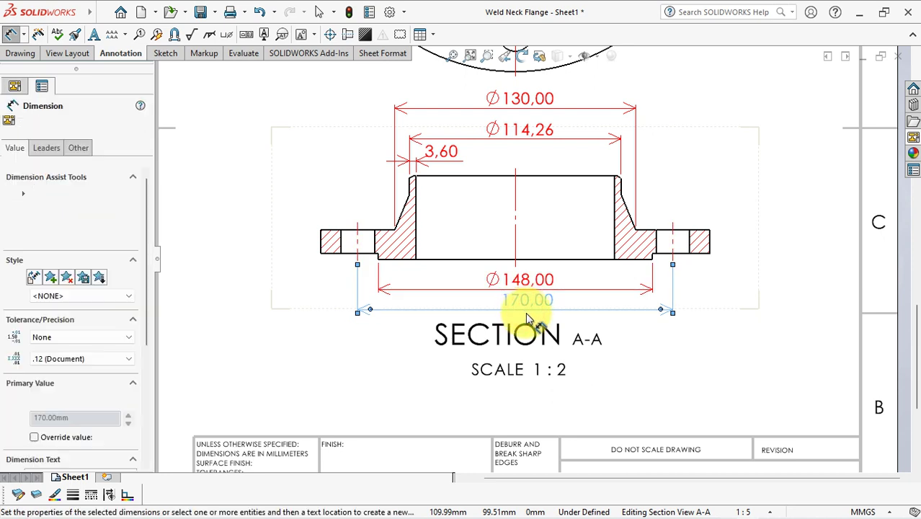
pyautogui.click(322, 243)
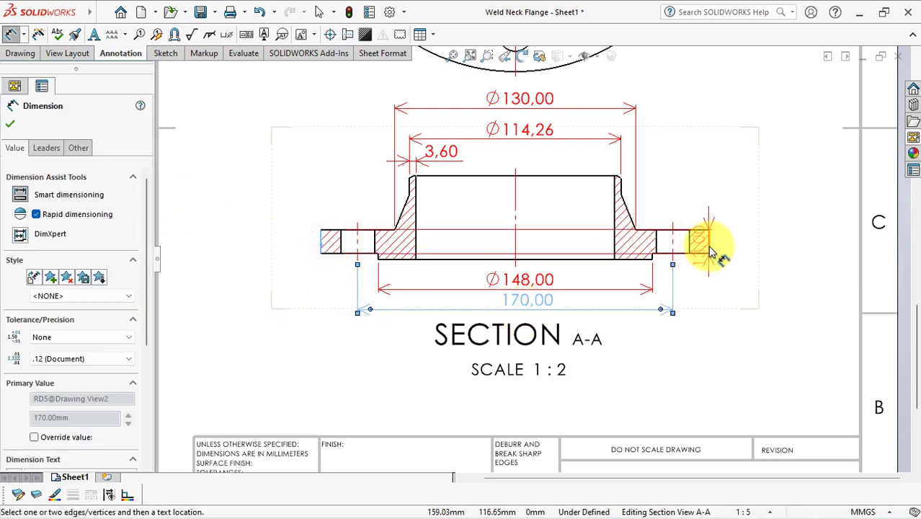
pyautogui.click(524, 333)
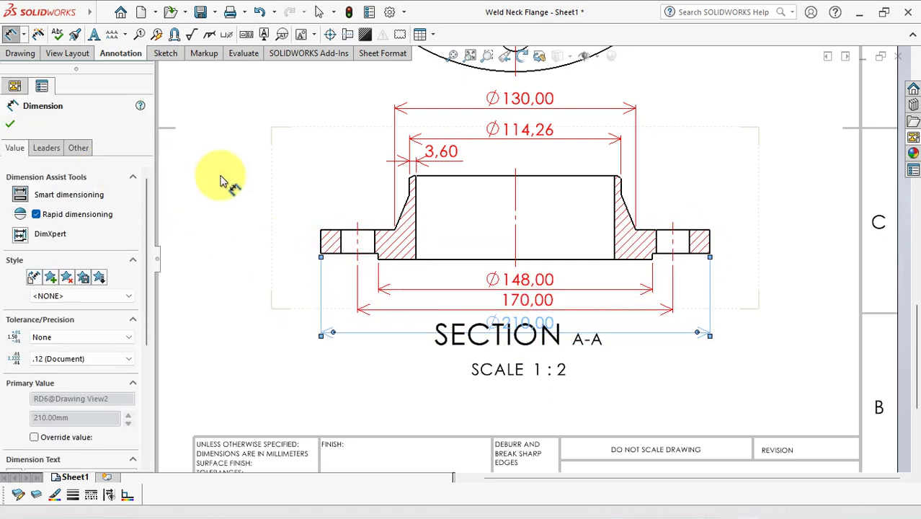
pyautogui.click(11, 124)
pyautogui.click(207, 148)
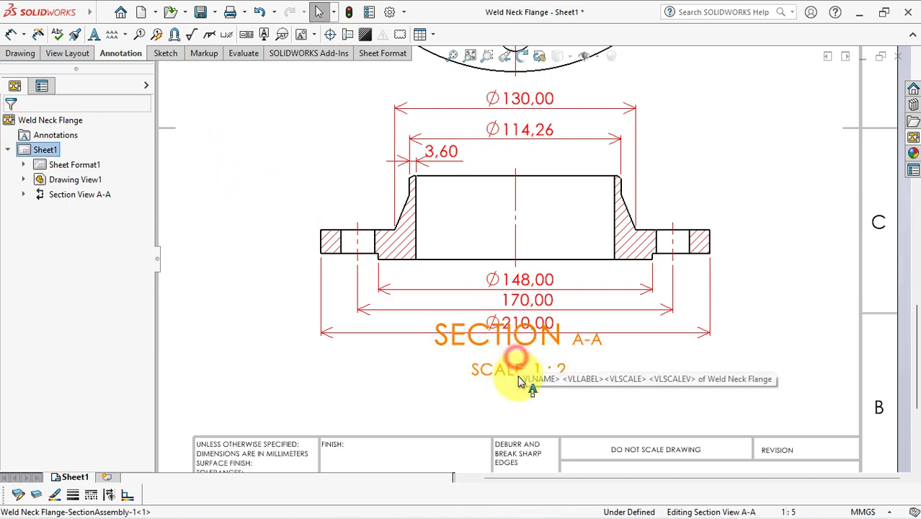
# Lower the section label and add vertical 3,00, 16,00 and 45,00 dimensions on the right side.
pyautogui.moveTo(524, 372); pyautogui.dragTo(524, 406)
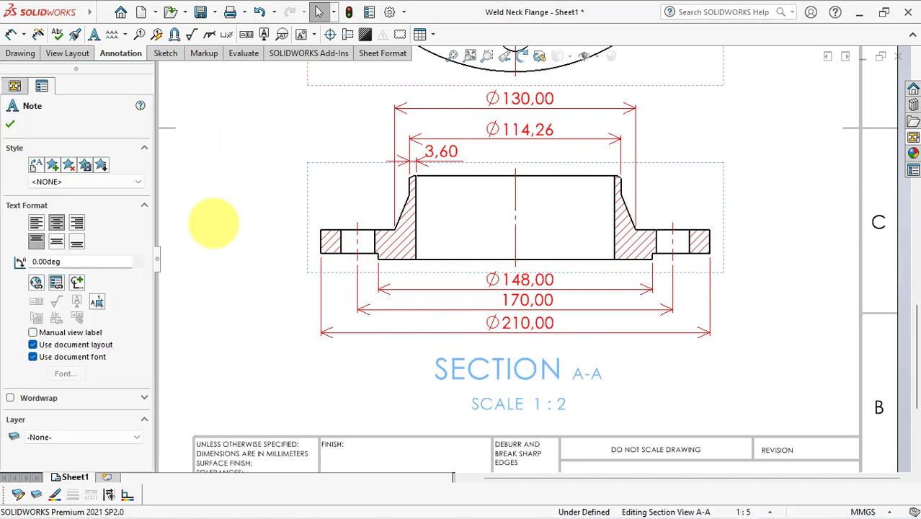
pyautogui.click(235, 223)
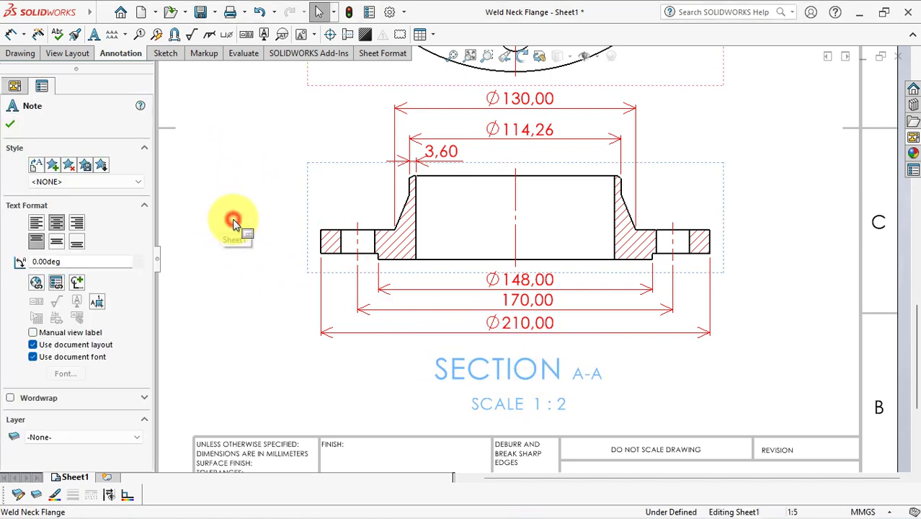
pyautogui.click(11, 34)
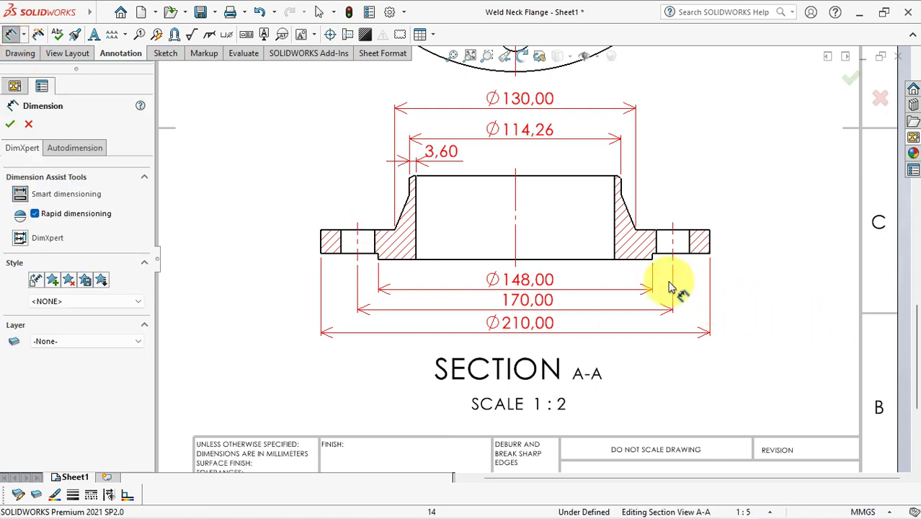
pyautogui.click(703, 251)
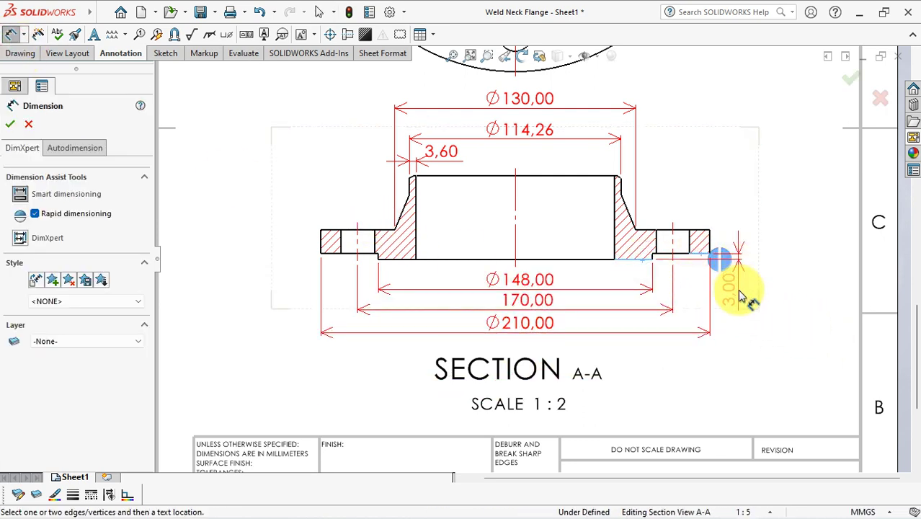
pyautogui.click(738, 289)
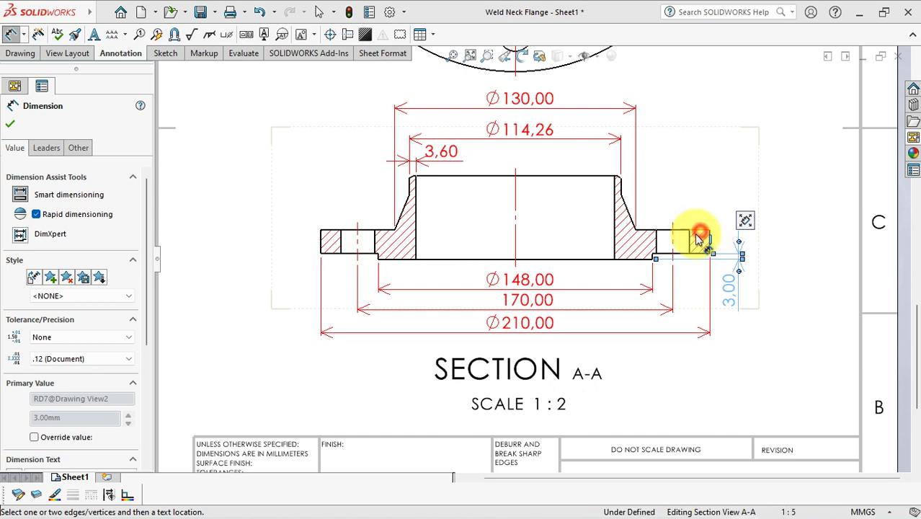
pyautogui.click(635, 259)
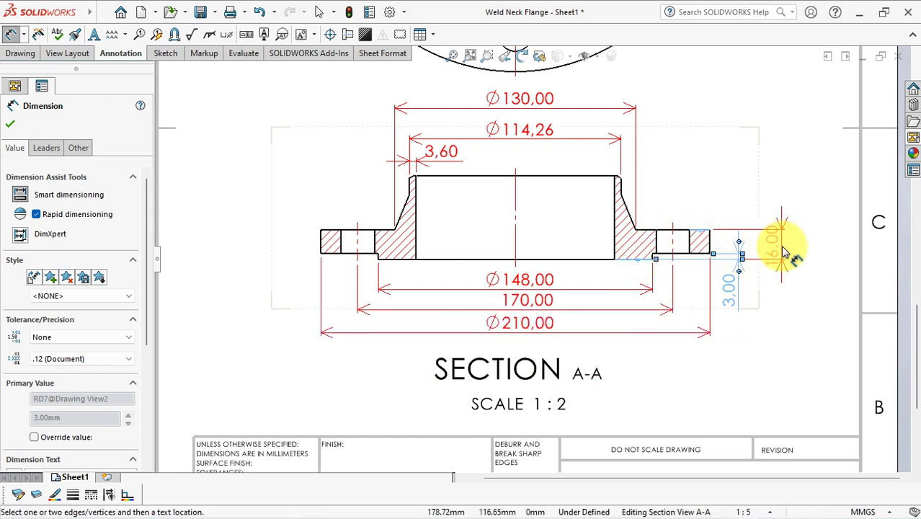
pyautogui.click(784, 252)
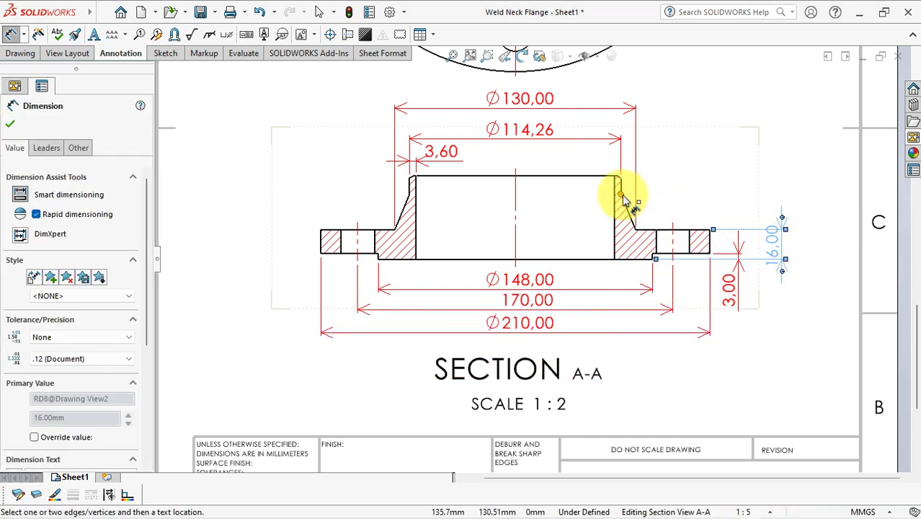
pyautogui.click(631, 252)
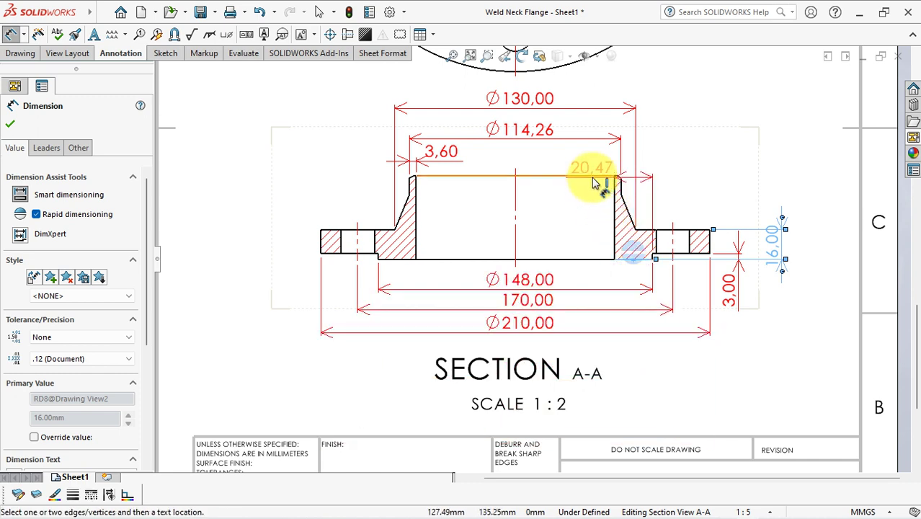
pyautogui.click(593, 180)
pyautogui.click(826, 244)
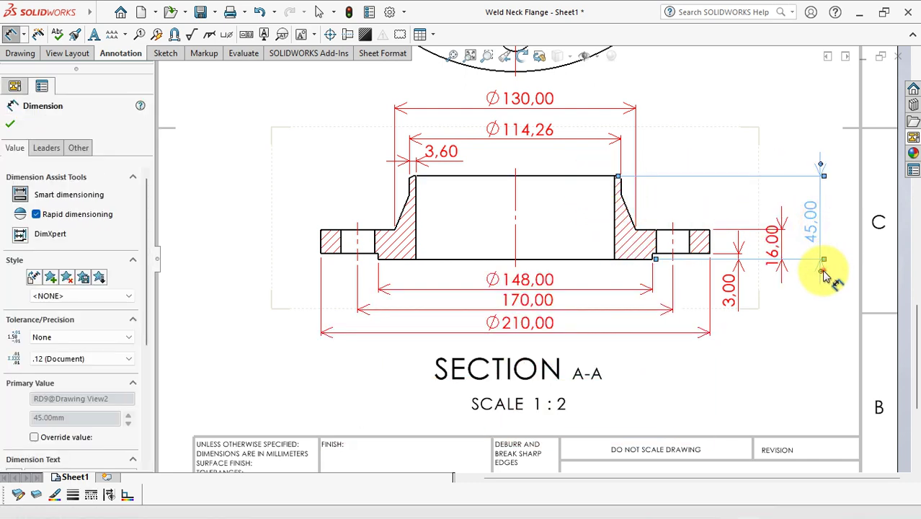
pyautogui.click(612, 193)
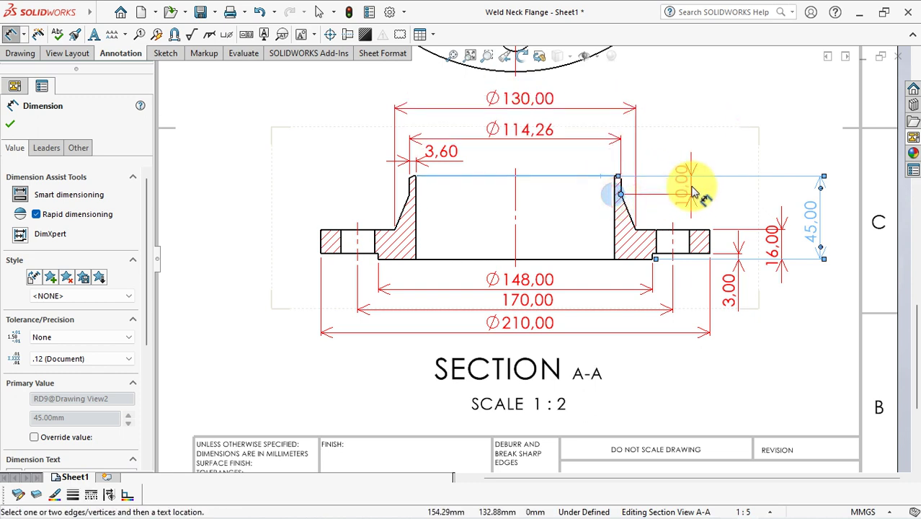
# Dimension the hub top as 10,00 and the bolt hole as nx Ø18,00.
pyautogui.click(691, 191)
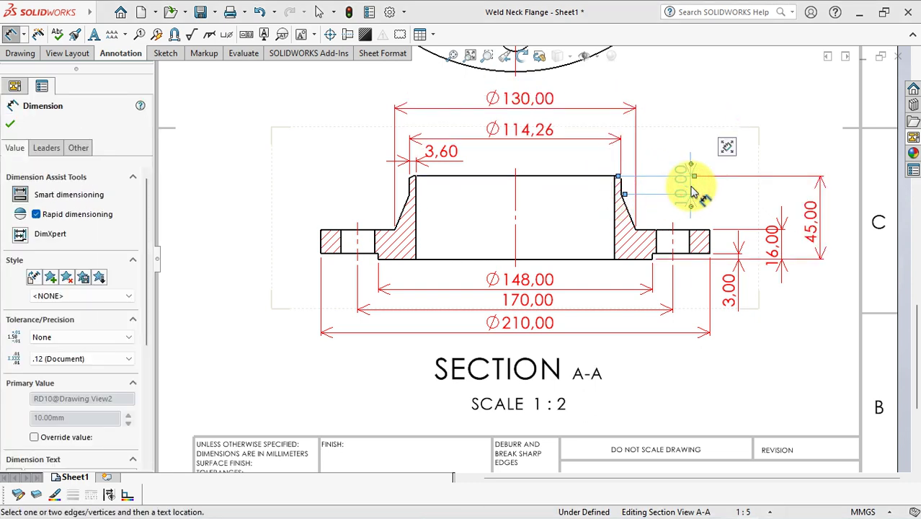
pyautogui.click(447, 252)
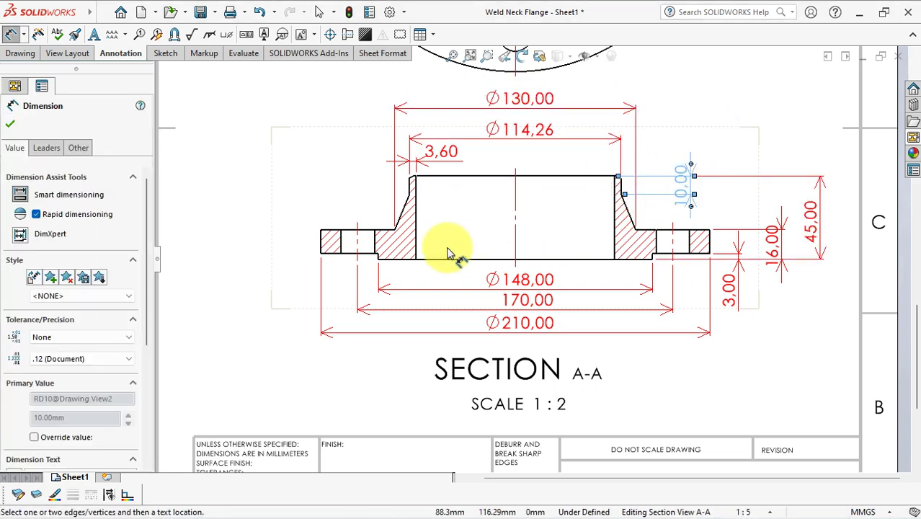
pyautogui.click(376, 247)
pyautogui.click(341, 238)
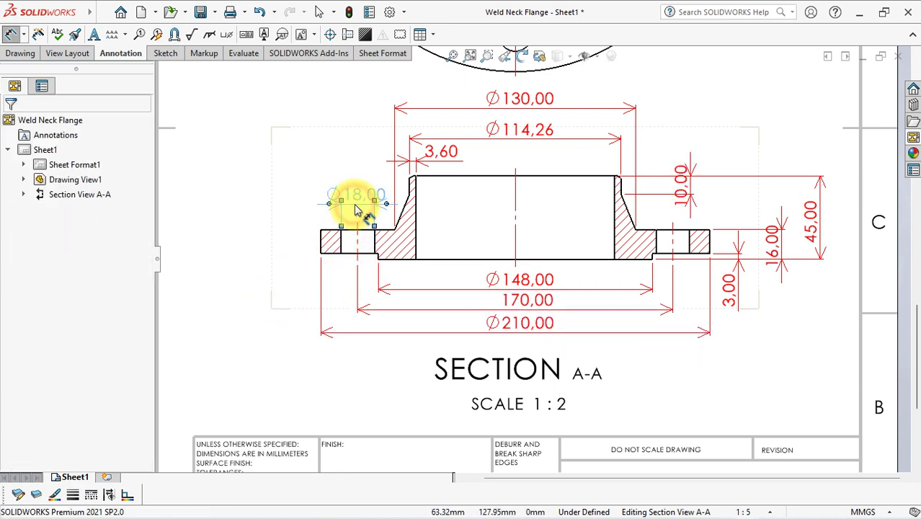
pyautogui.click(355, 209)
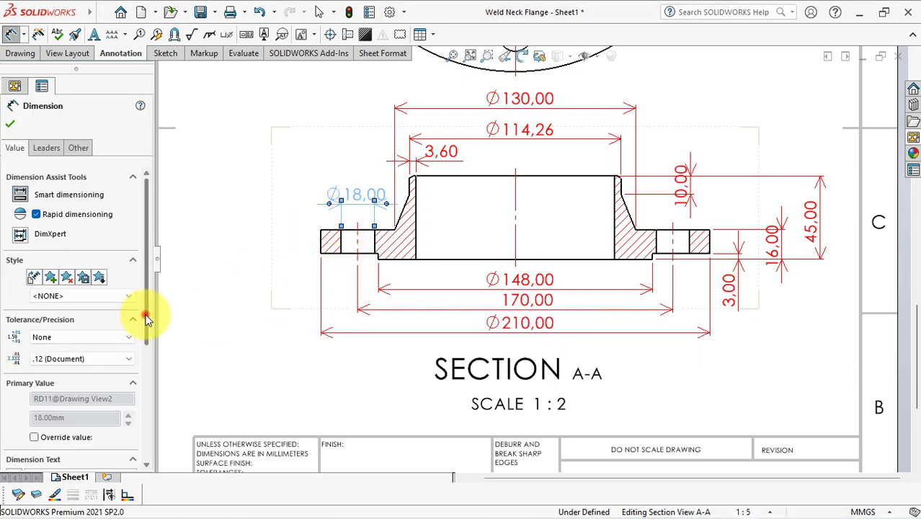
pyautogui.scroll(-3, 146, 317)
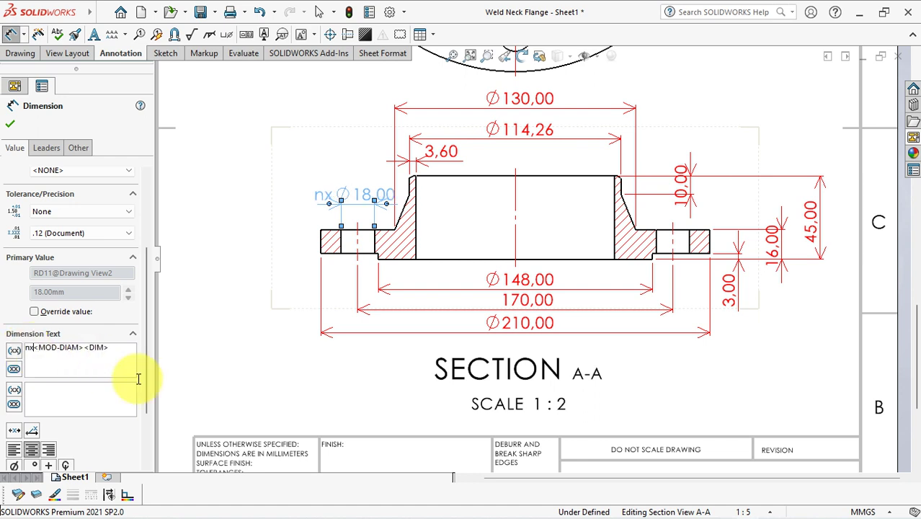
pyautogui.click(10, 124)
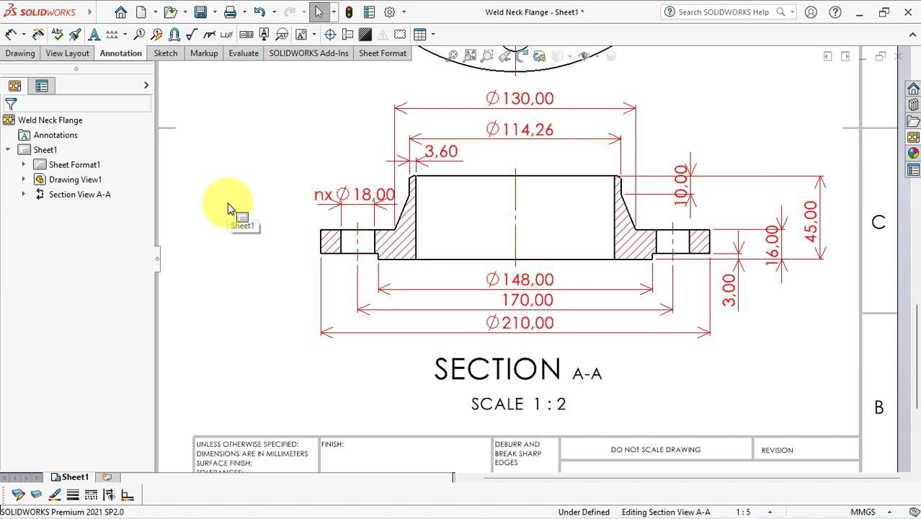
# In Document Properties > Dimensions, scale arrows with text height and set trailing zeroes to Remove.
pyautogui.click(389, 13)
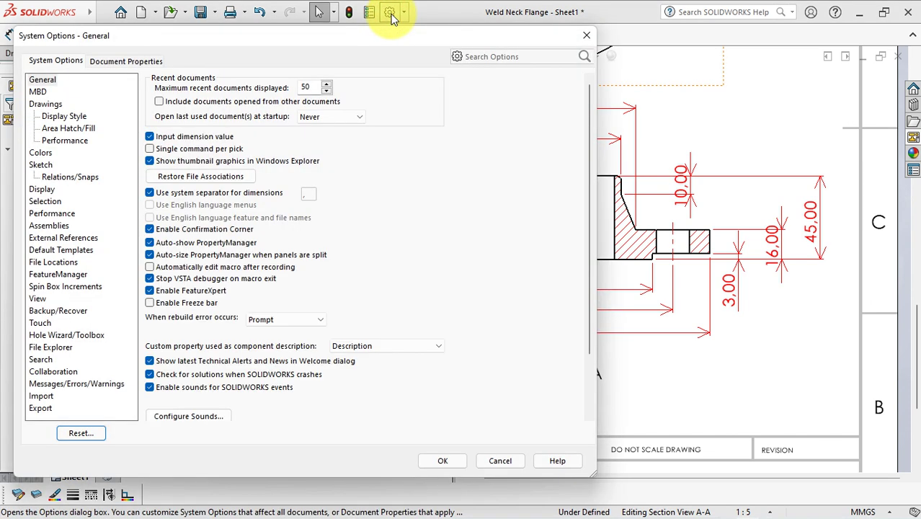
pyautogui.click(123, 61)
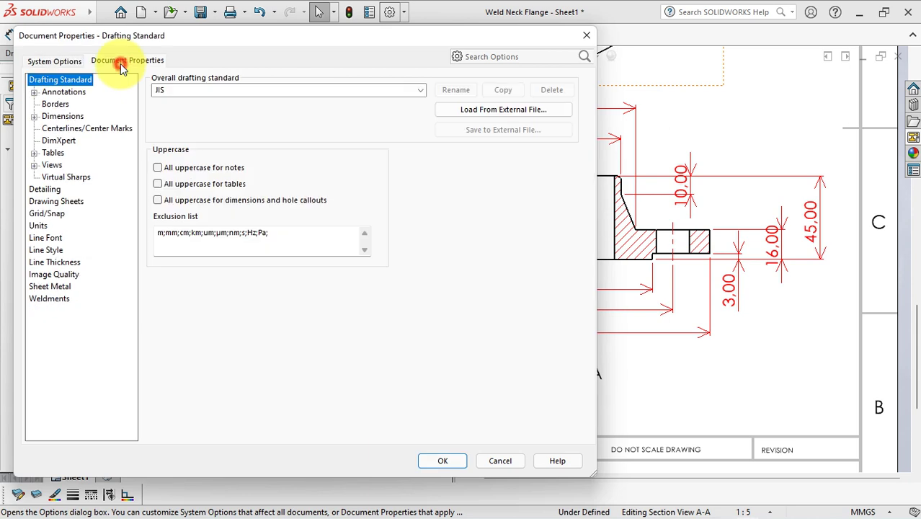
pyautogui.click(56, 121)
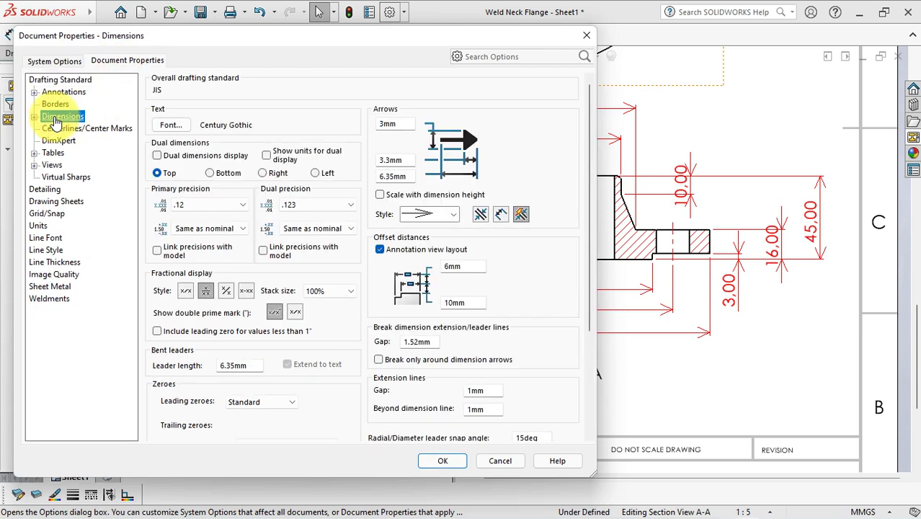
pyautogui.click(169, 126)
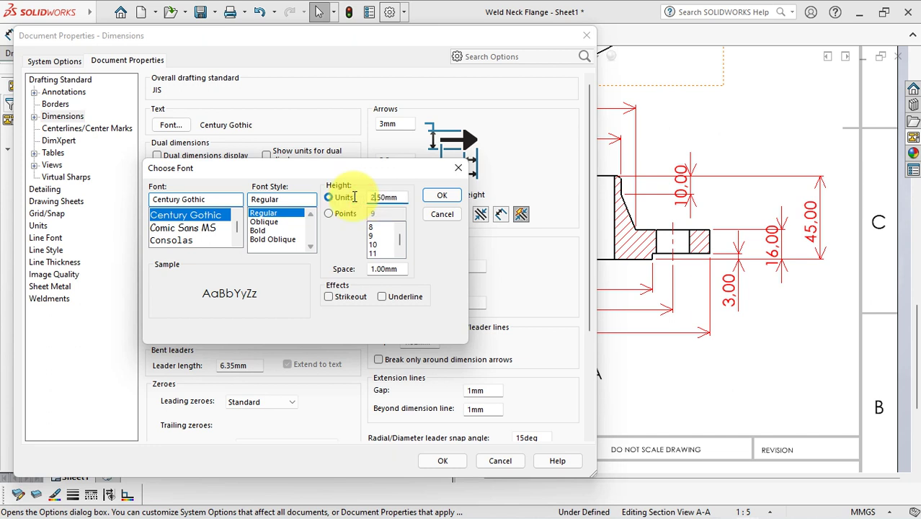
pyautogui.click(441, 197)
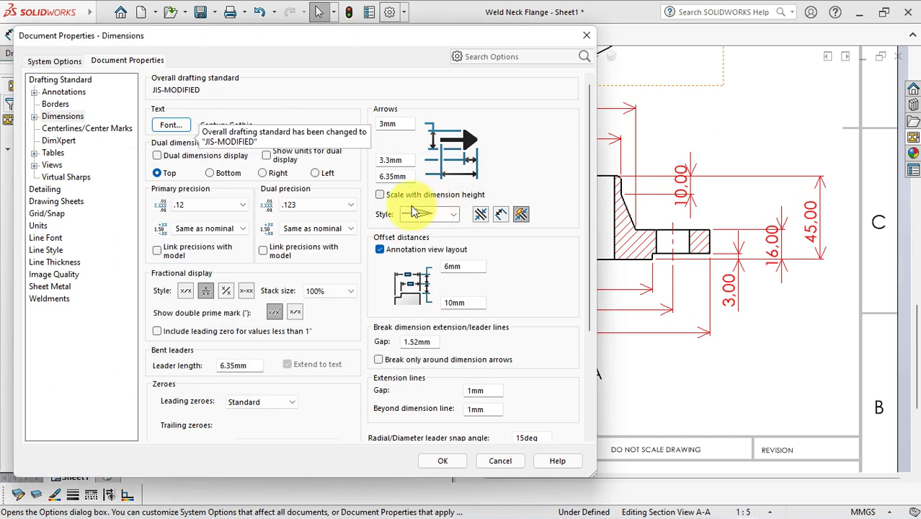
pyautogui.click(380, 195)
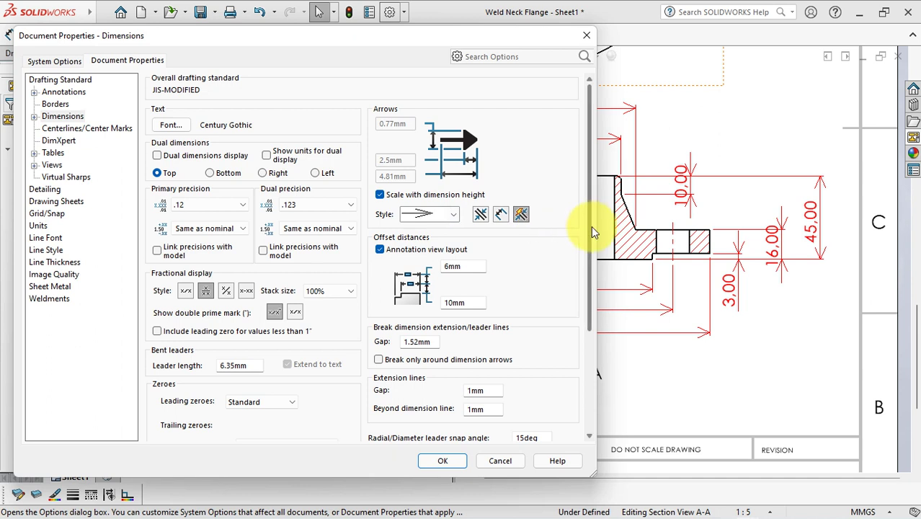
pyautogui.moveTo(591, 226); pyautogui.dragTo(588, 334)
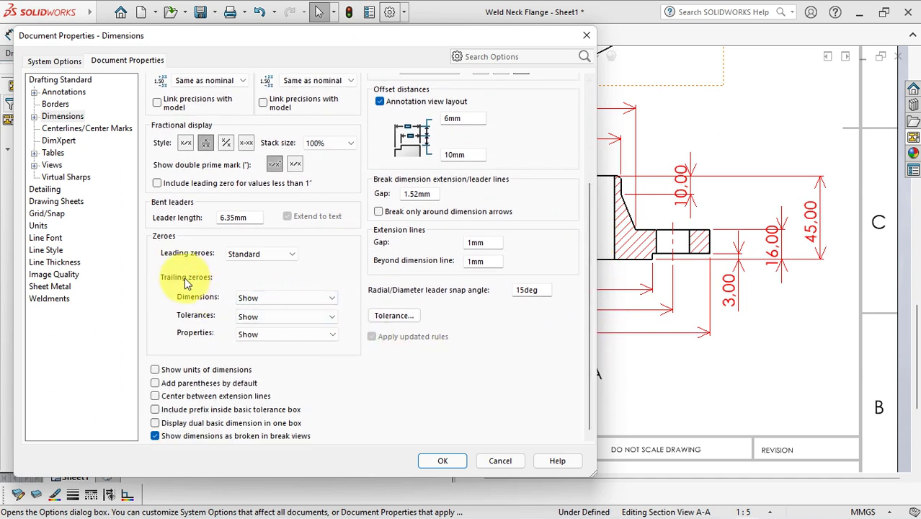
pyautogui.click(332, 299)
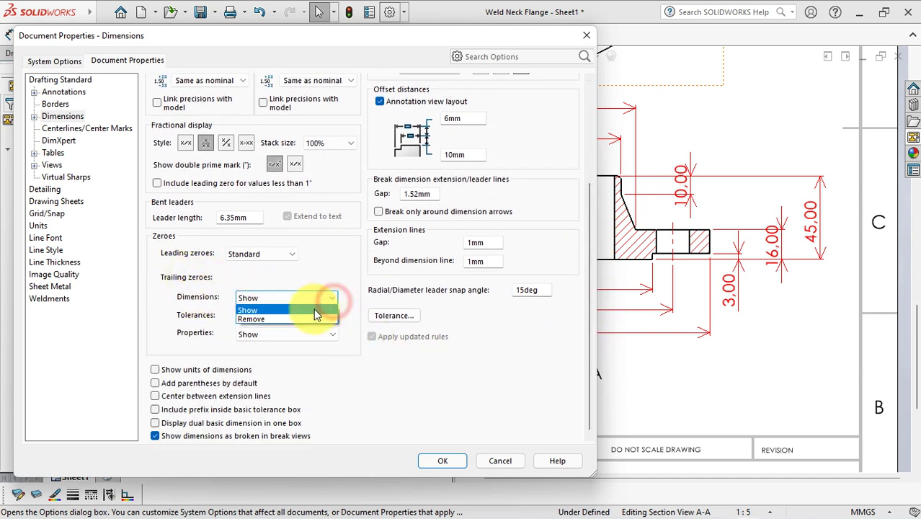
pyautogui.click(309, 319)
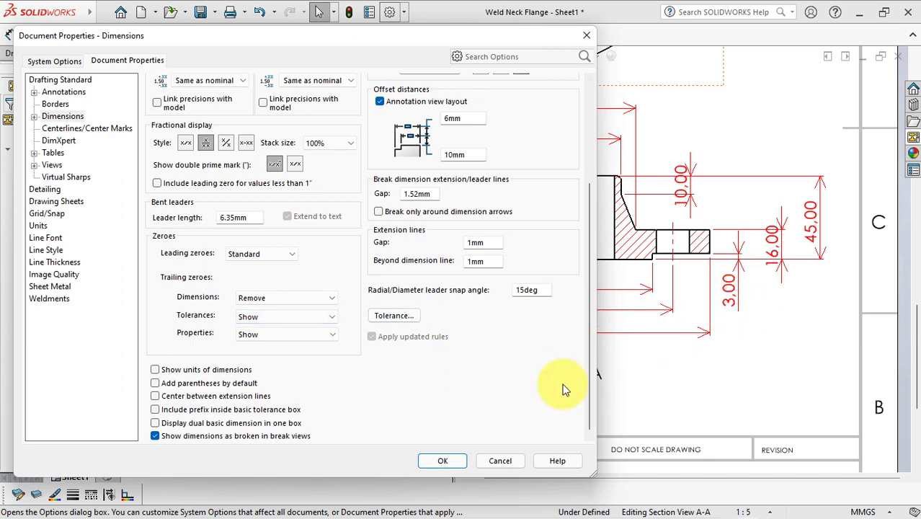
pyautogui.click(444, 461)
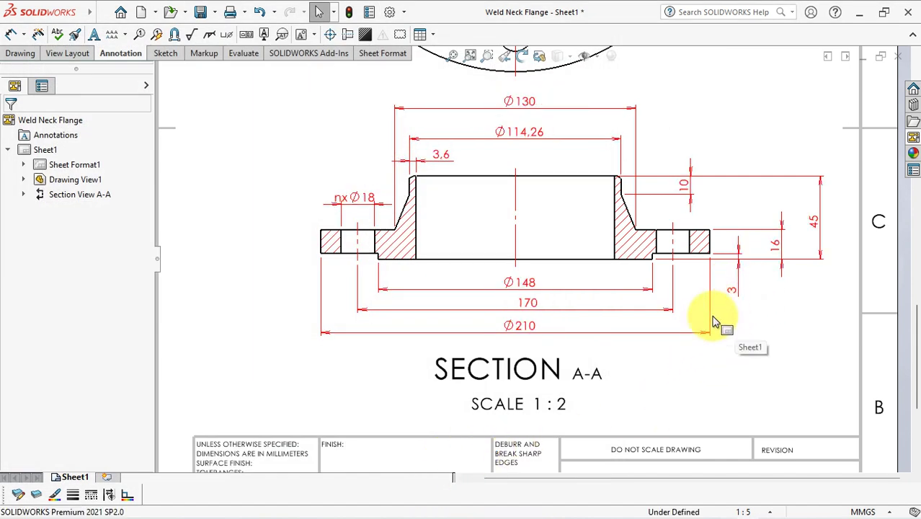
# Prefix the 170 dimension with PCD so it reads PCD170.
pyautogui.click(526, 310)
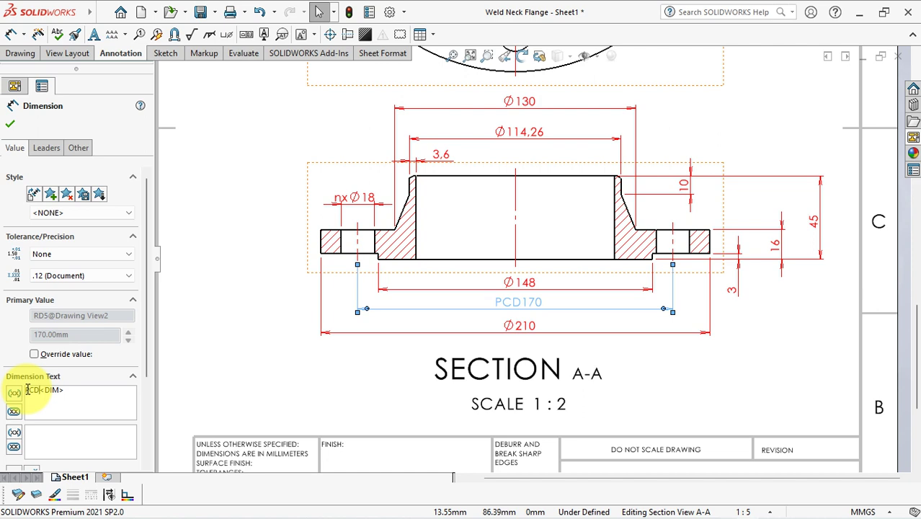
pyautogui.click(7, 126)
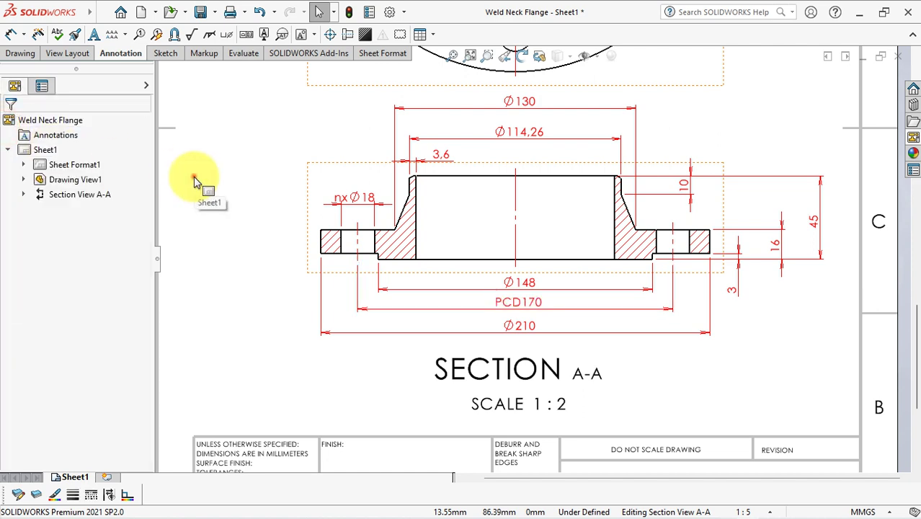
pyautogui.click(193, 180)
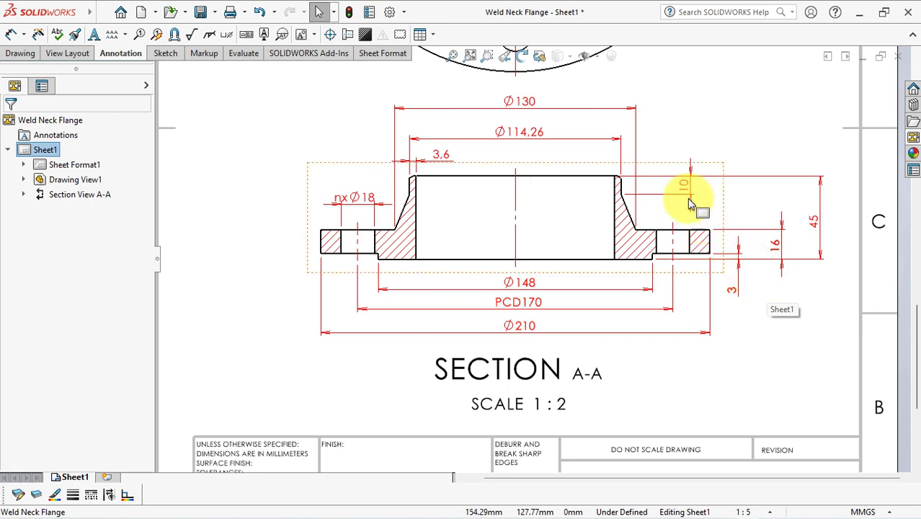
# In Edit Sheet Format, move the Weld Neck Flange note into the title block's TITLE cell.
pyautogui.press('z')
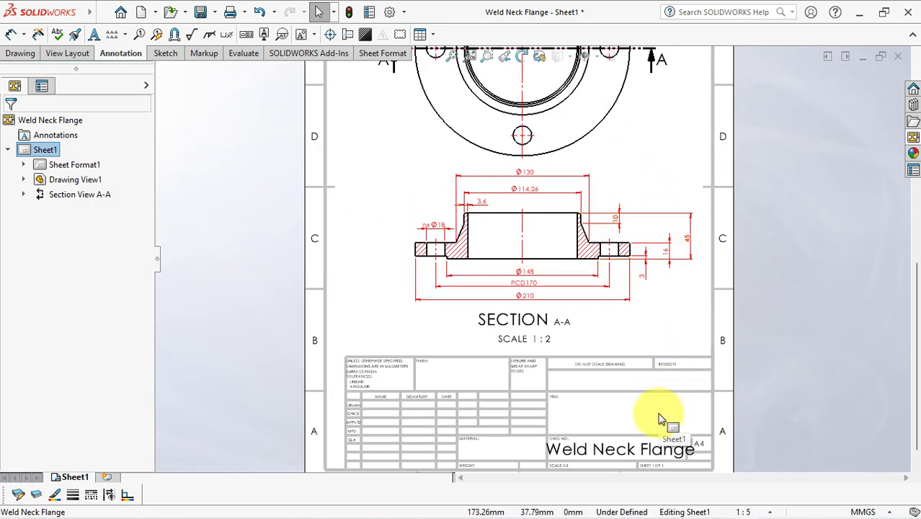
pyautogui.scroll(-2, 658, 418)
pyautogui.moveTo(653, 391); pyautogui.dragTo(641, 222, button='middle')
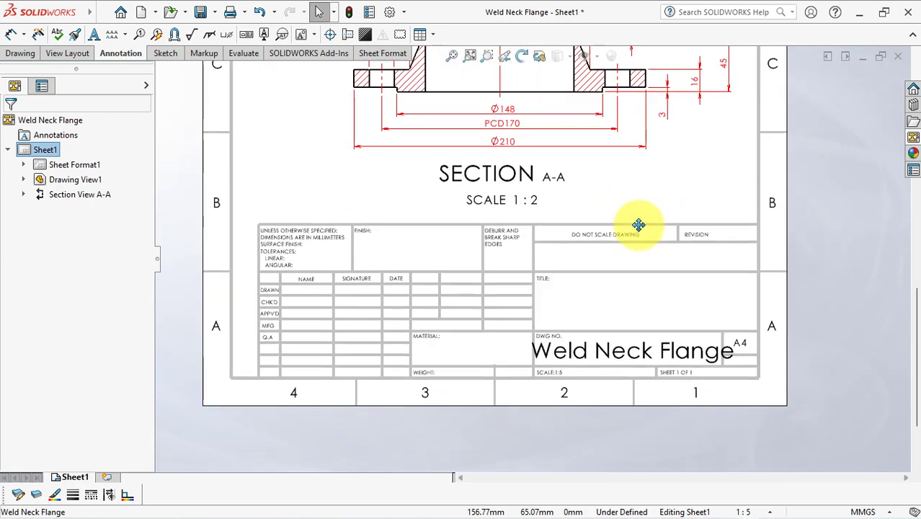
pyautogui.rightClick(650, 314)
pyautogui.click(690, 292)
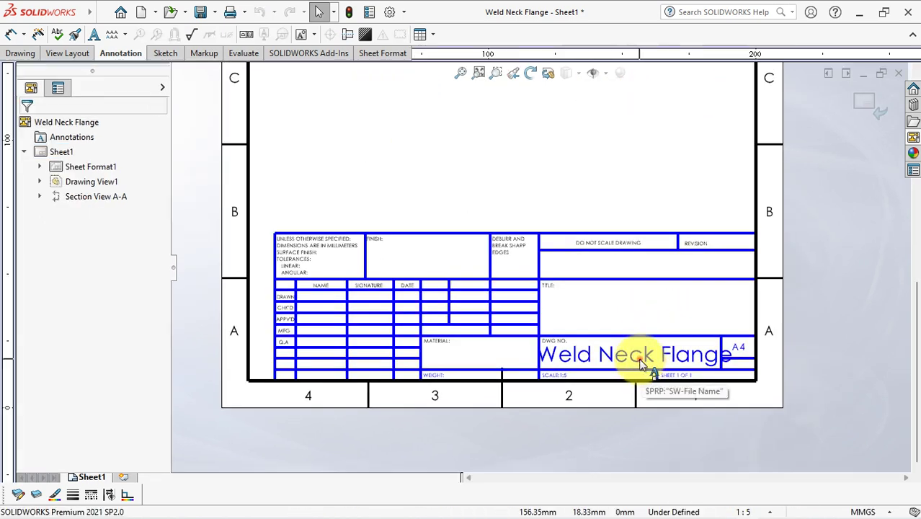
pyautogui.moveTo(644, 364); pyautogui.dragTo(651, 310)
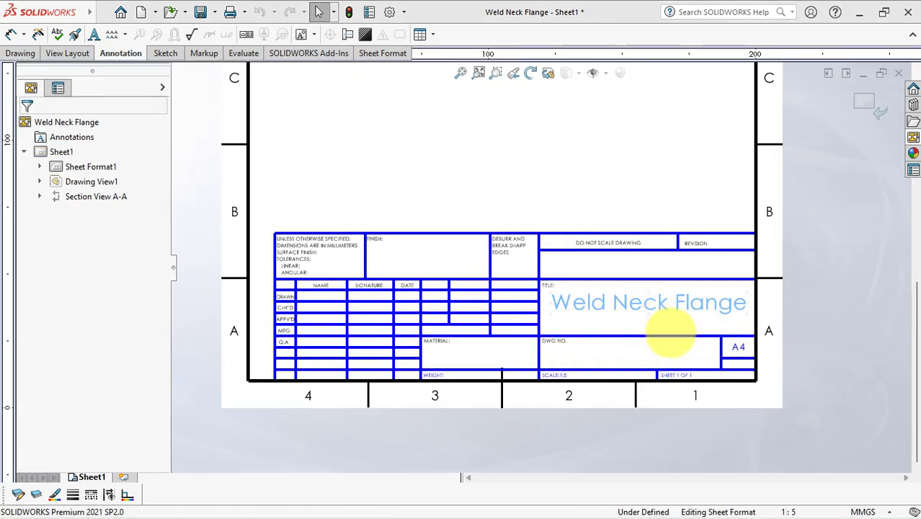
# Change the title block SCALE note from 1:5 to 1:2.
pyautogui.click(810, 362)
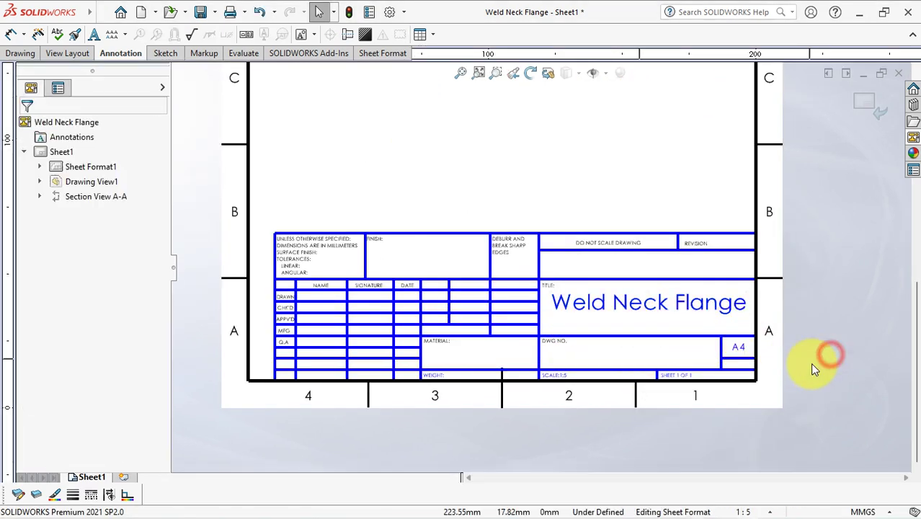
pyautogui.click(561, 375)
pyautogui.doubleClick(561, 375)
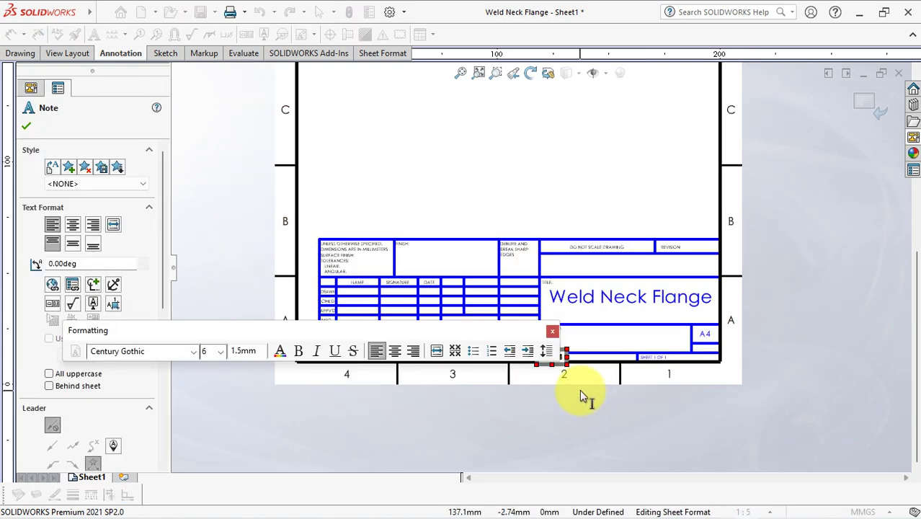
pyautogui.scroll(-3, 580, 389)
pyautogui.scroll(-1, 584, 361)
pyautogui.scroll(-2, 605, 339)
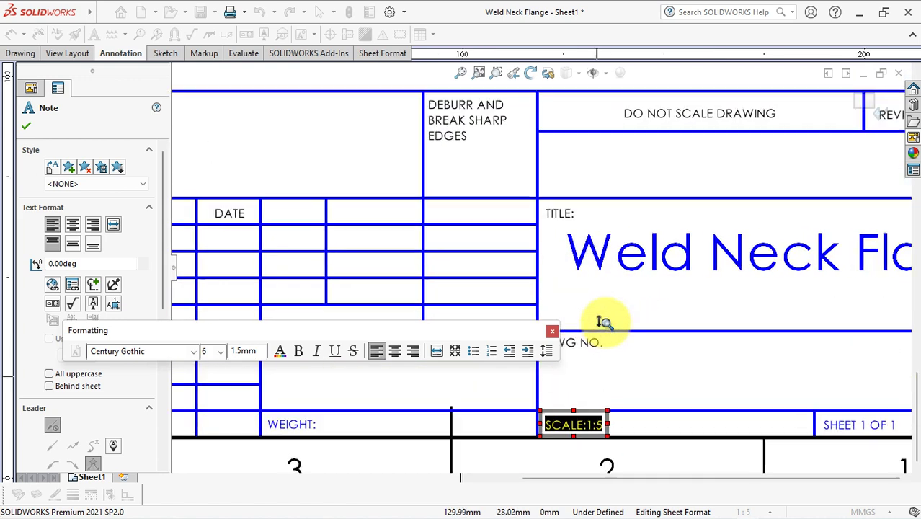
pyautogui.doubleClick(592, 431)
pyautogui.write('1')
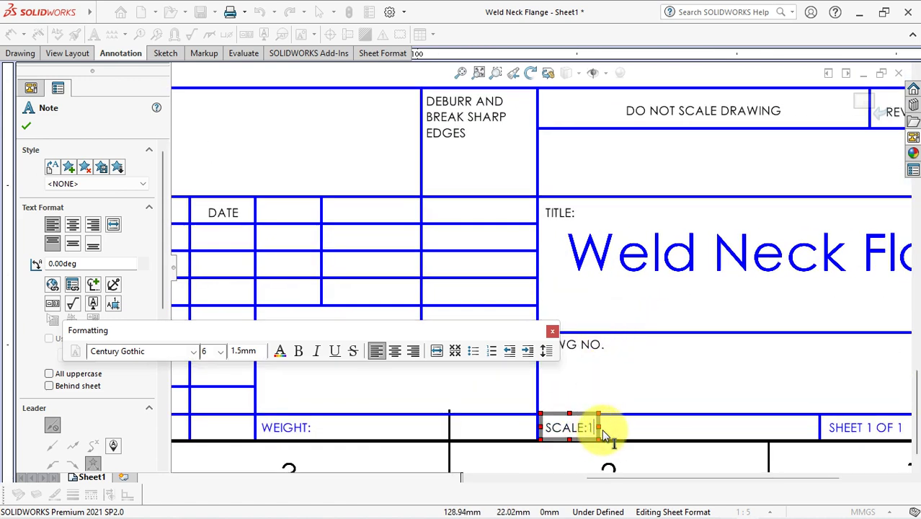
pyautogui.click(688, 369)
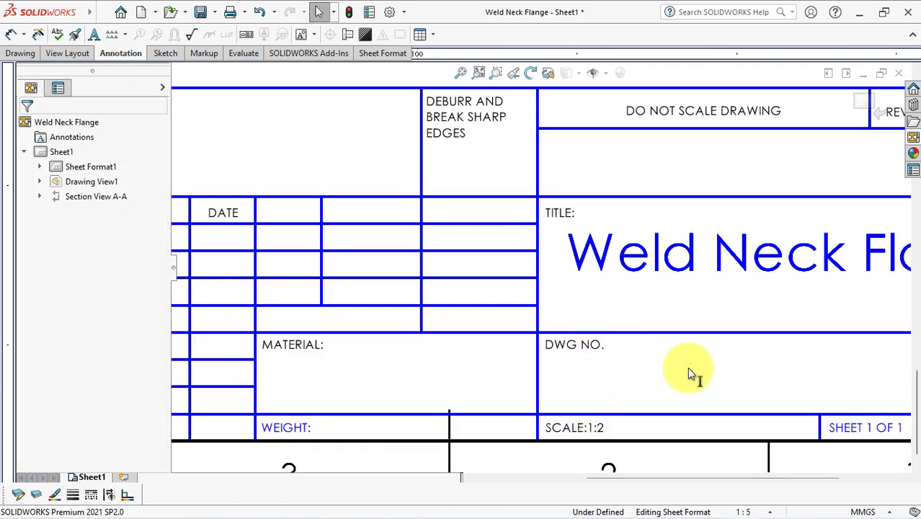
pyautogui.moveTo(431, 357); pyautogui.dragTo(683, 356, button='middle')
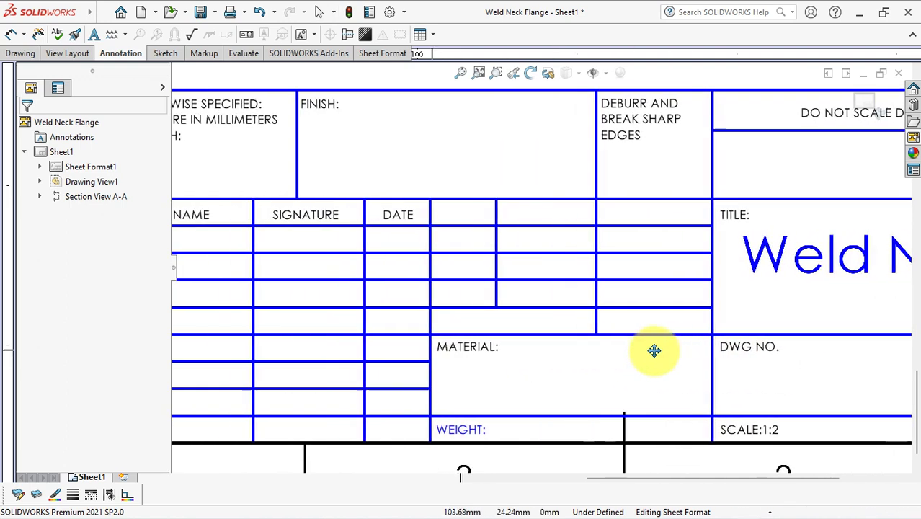
pyautogui.click(473, 243)
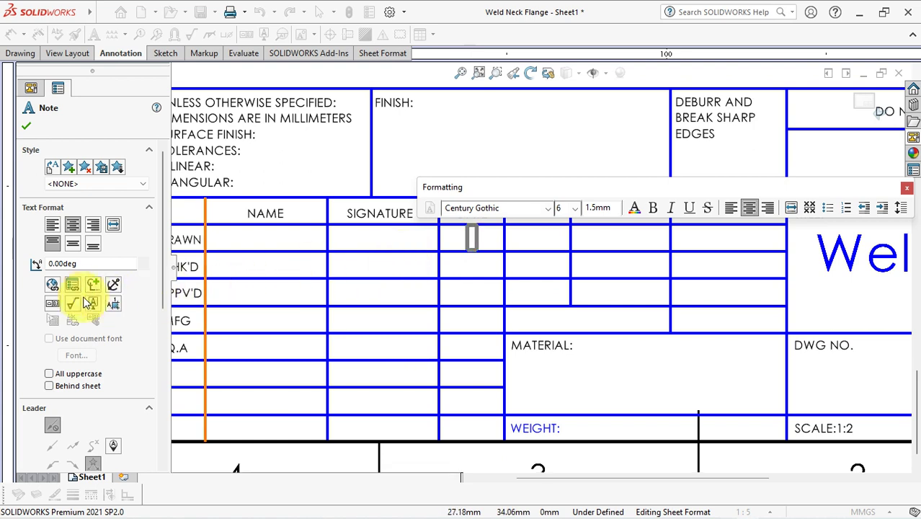
# Link the DATE cell note to the SW-Short Date property so it reads 04/01/2022.
pyautogui.click(72, 287)
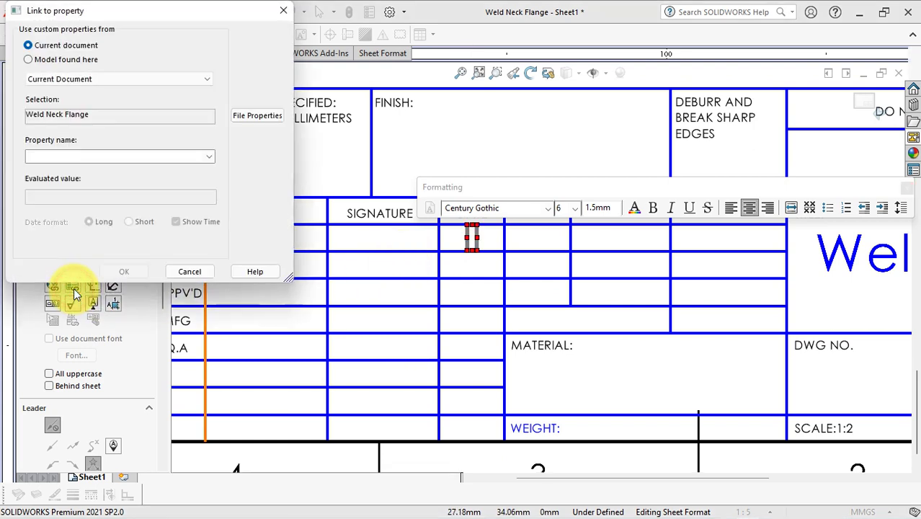
pyautogui.click(208, 158)
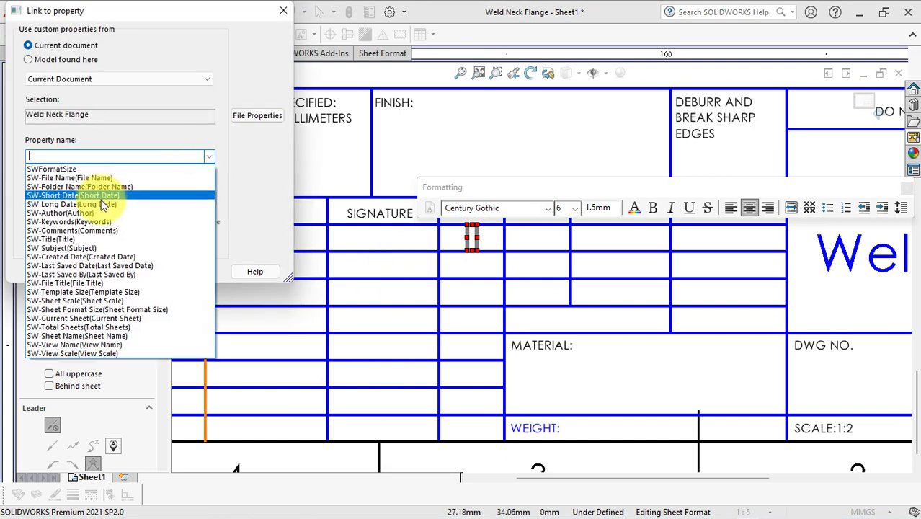
pyautogui.click(101, 196)
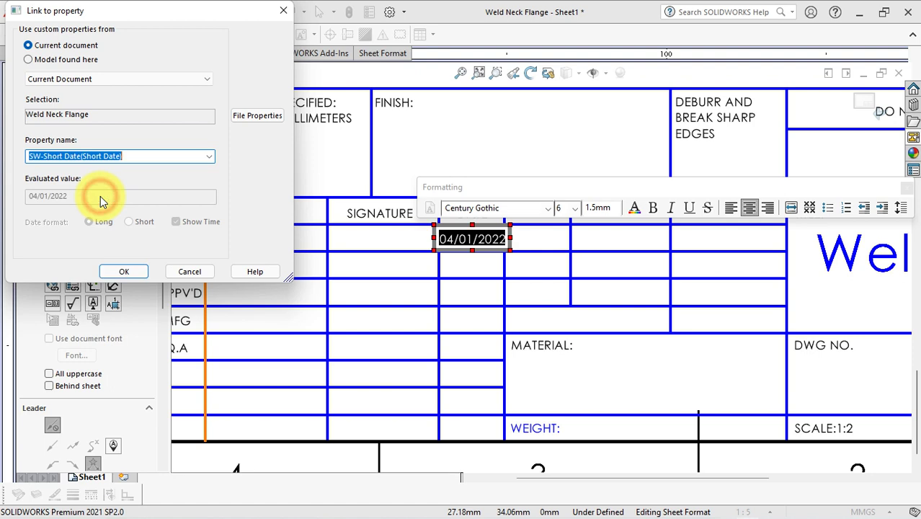
pyautogui.click(123, 272)
pyautogui.click(541, 290)
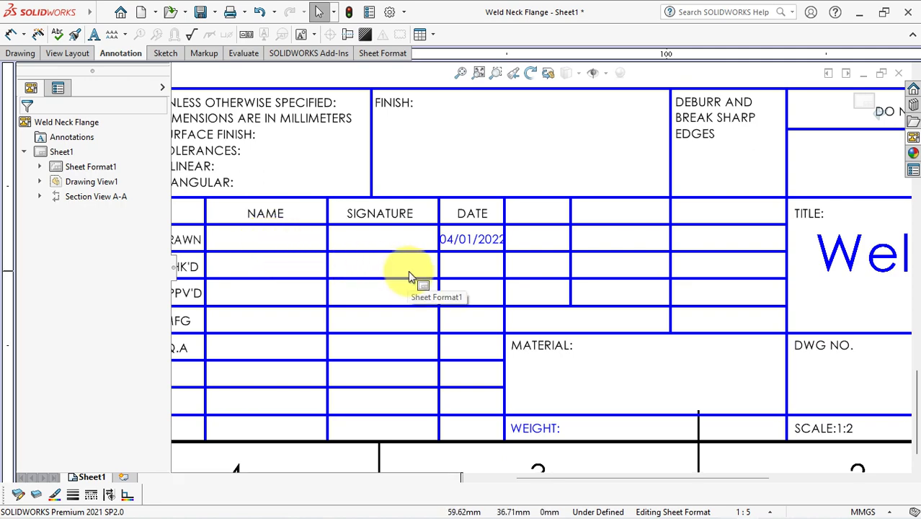
# Exit sheet format editing, fit the sheet in view, and save the drawing as Weld Neck Flange.
pyautogui.scroll(2, 407, 292)
pyautogui.scroll(2, 408, 299)
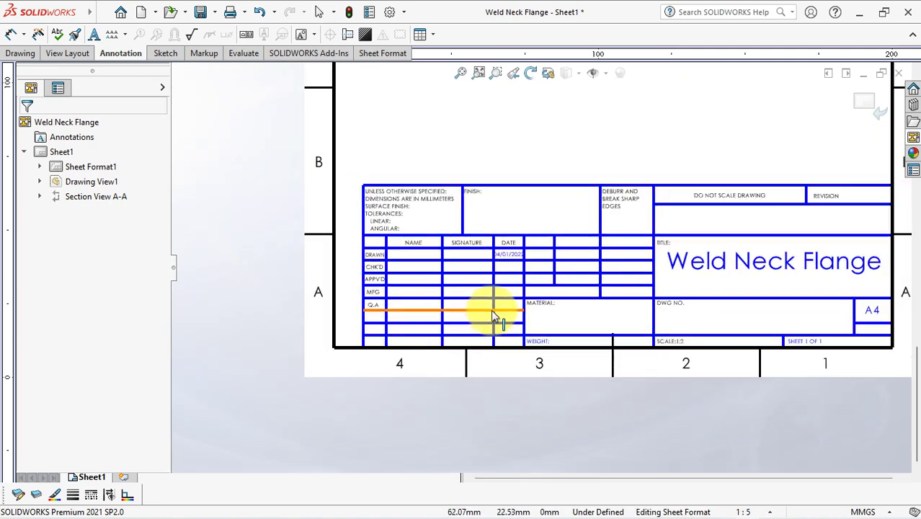
pyautogui.scroll(1, 462, 334)
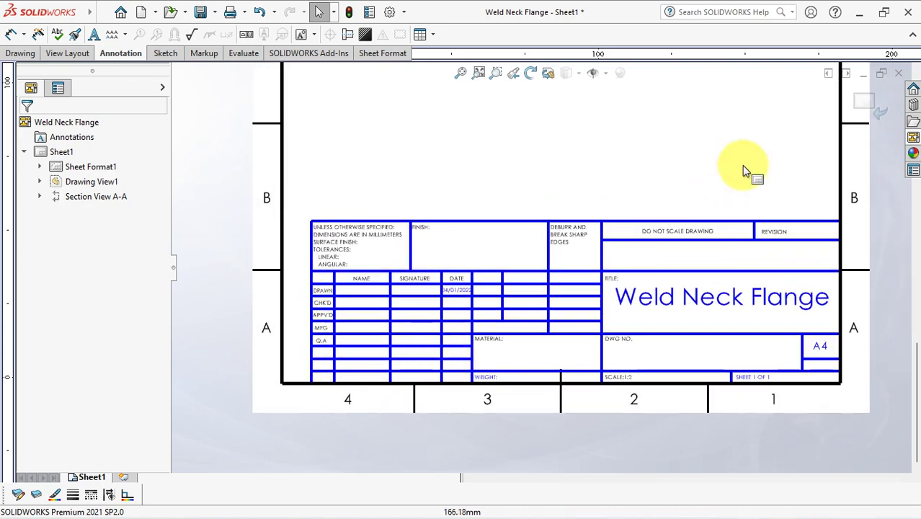
pyautogui.click(863, 101)
pyautogui.scroll(1, 792, 158)
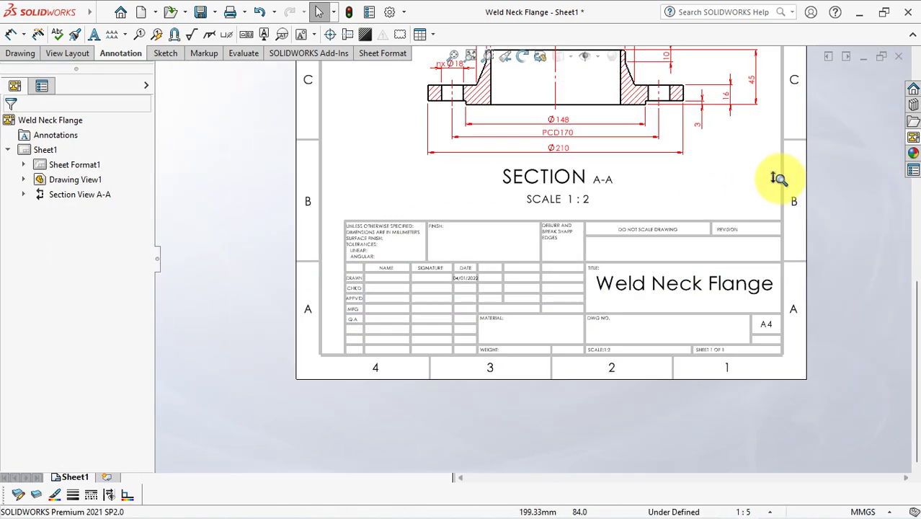
pyautogui.scroll(1, 775, 194)
pyautogui.moveTo(773, 202); pyautogui.dragTo(681, 394, button='middle')
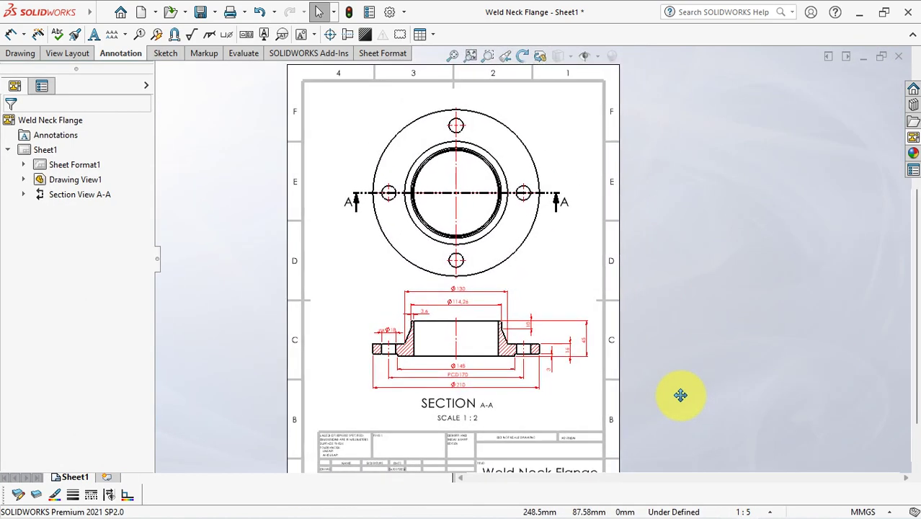
pyautogui.scroll(1, 660, 254)
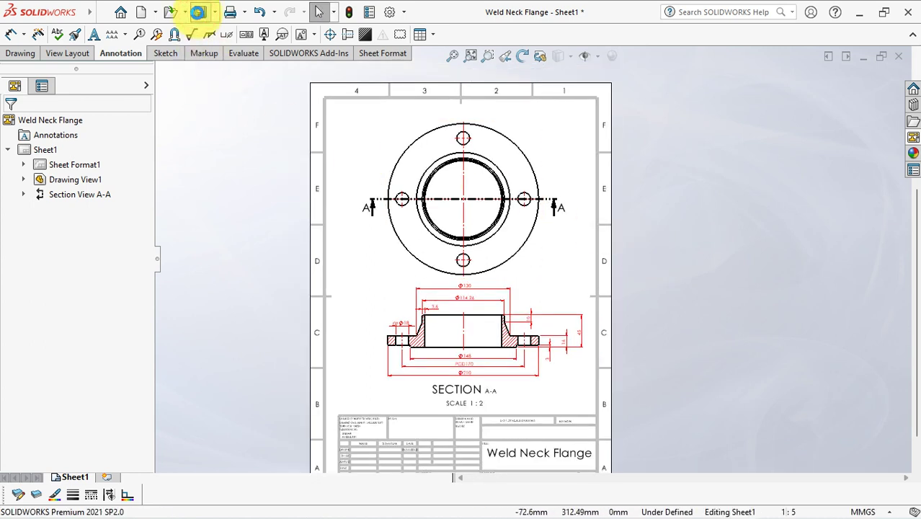
pyautogui.click(198, 11)
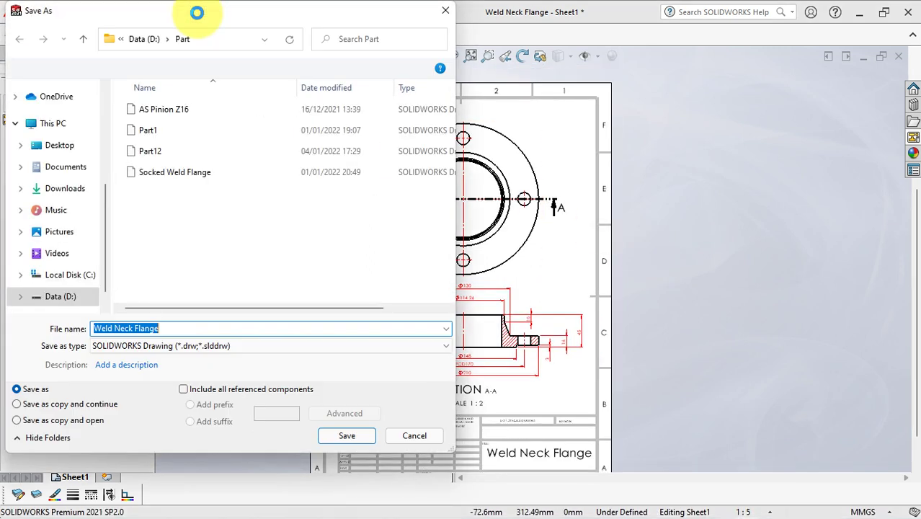
pyautogui.click(348, 436)
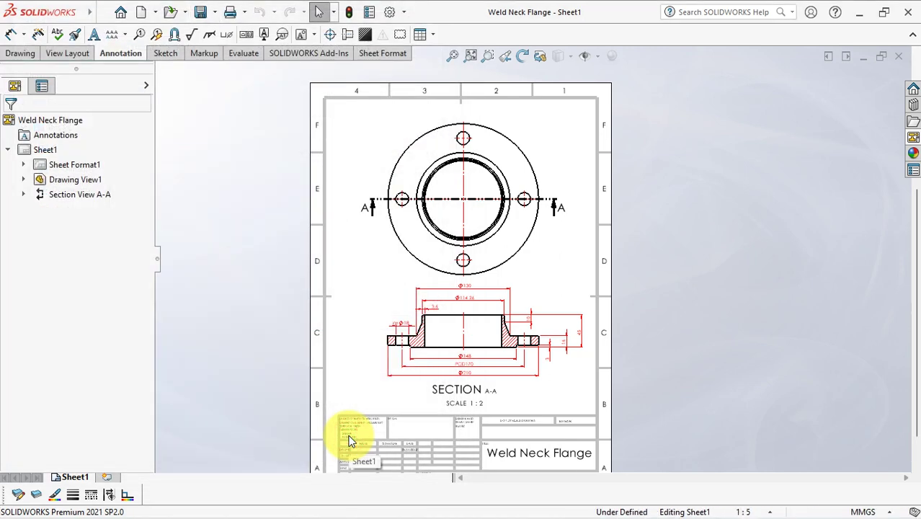